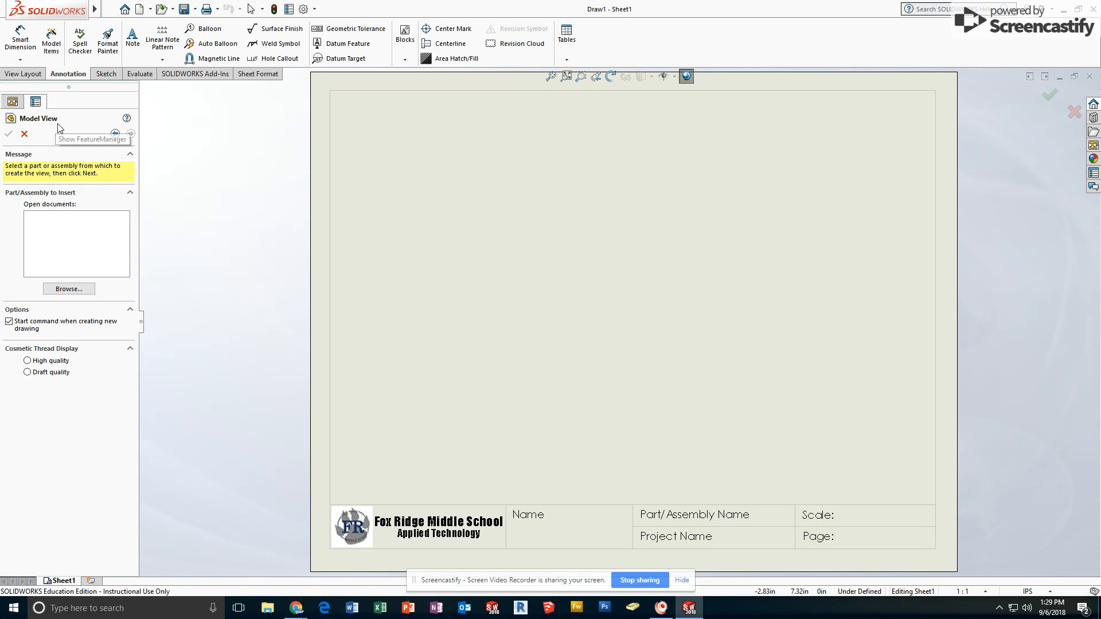
Insert the part Challenge Block1.SLDPRT as a model view and place its front view on the lower left of the sheet.
click(69, 290)
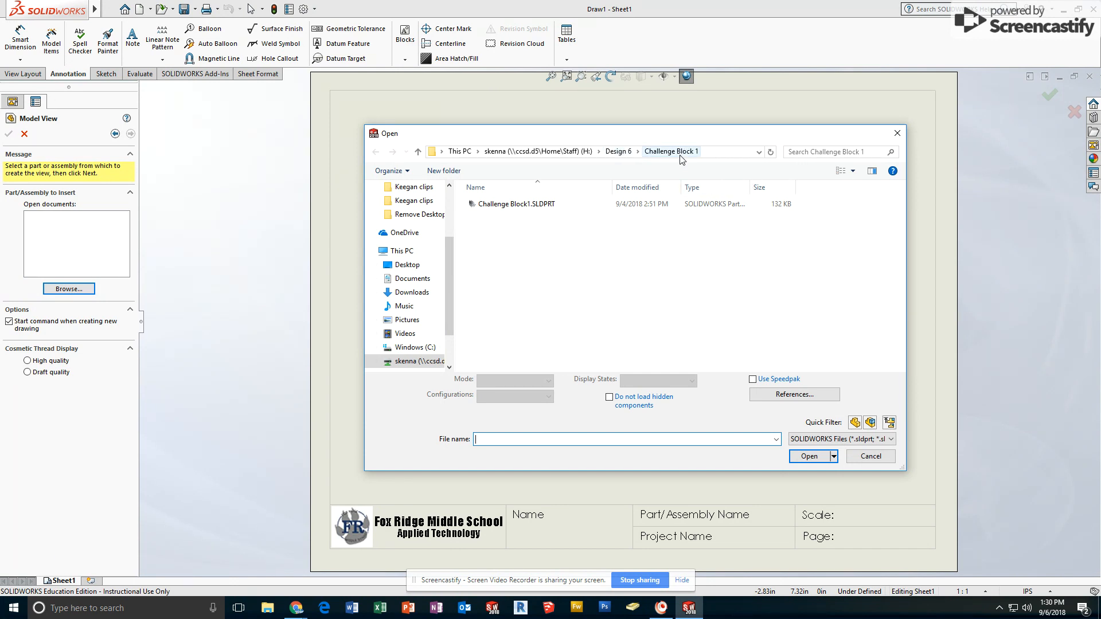
click(516, 206)
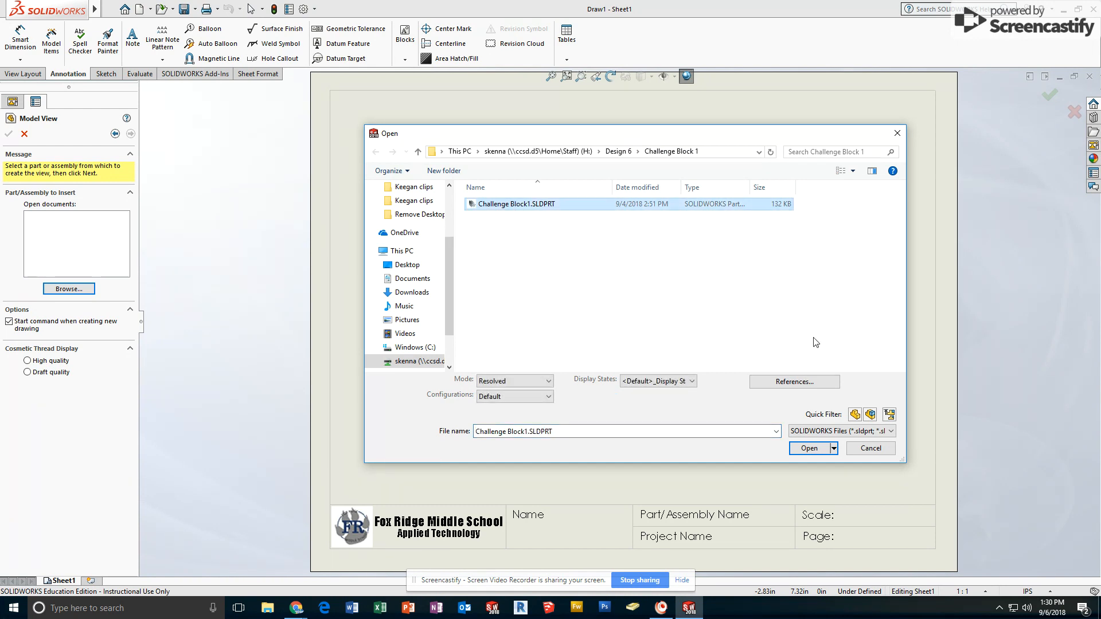
click(835, 449)
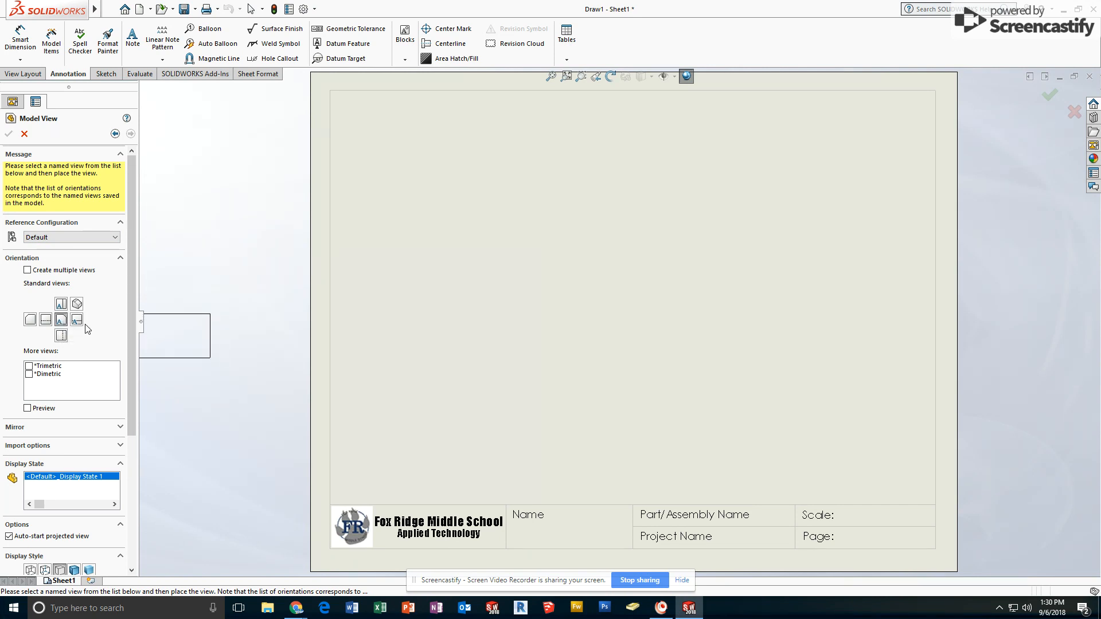
click(64, 319)
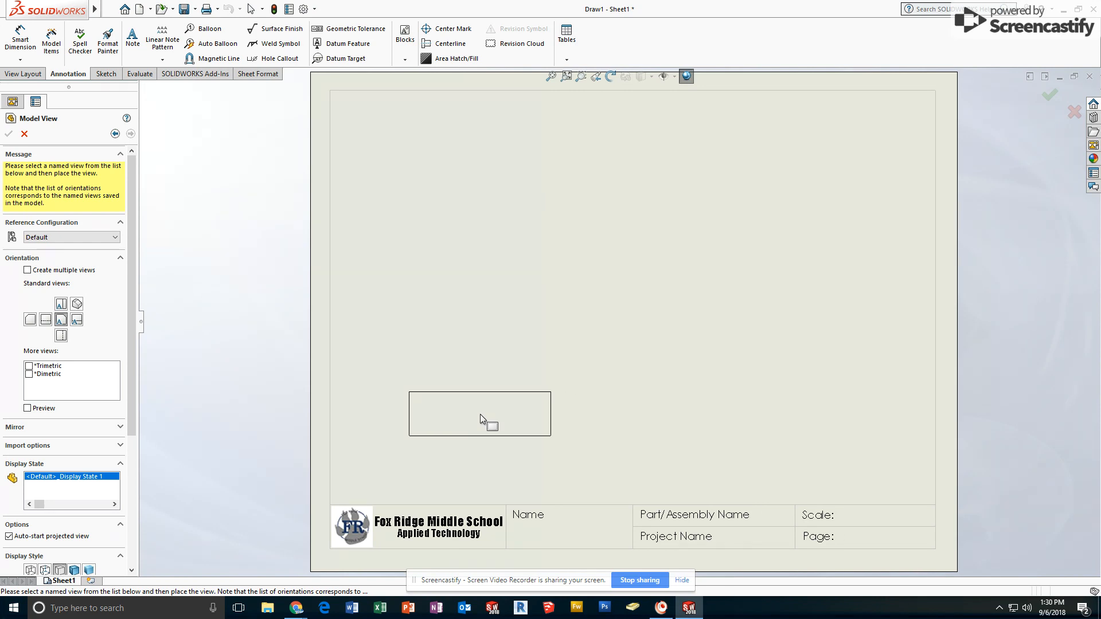
click(479, 414)
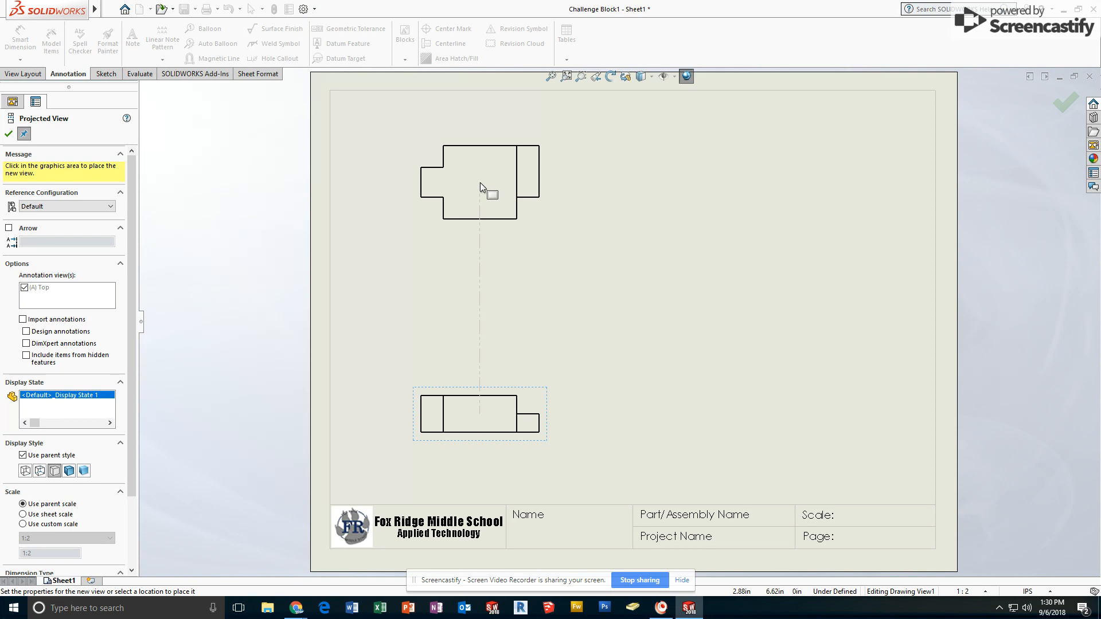
Project a top view above the front view, a right view beside it and an isometric view in the sheet's upper right.
click(482, 199)
click(496, 415)
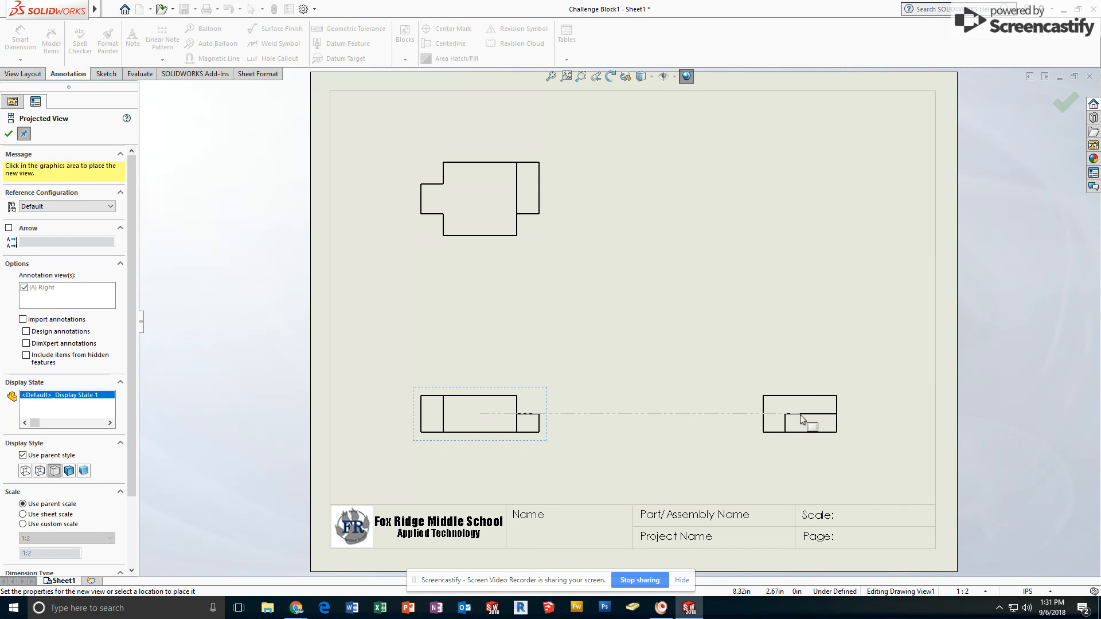
click(802, 419)
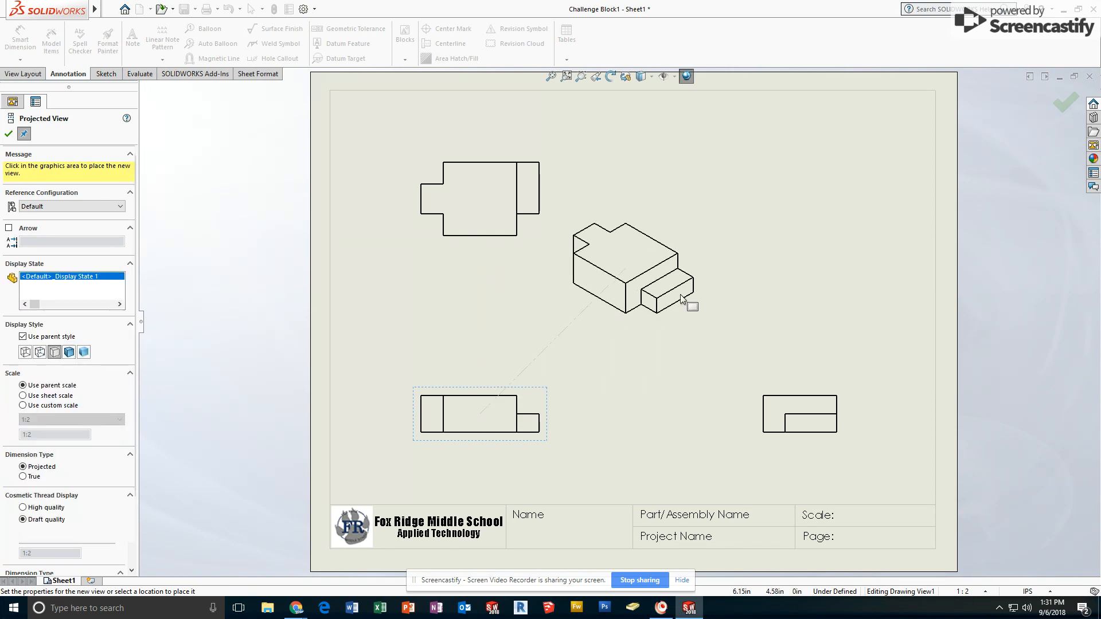
click(807, 207)
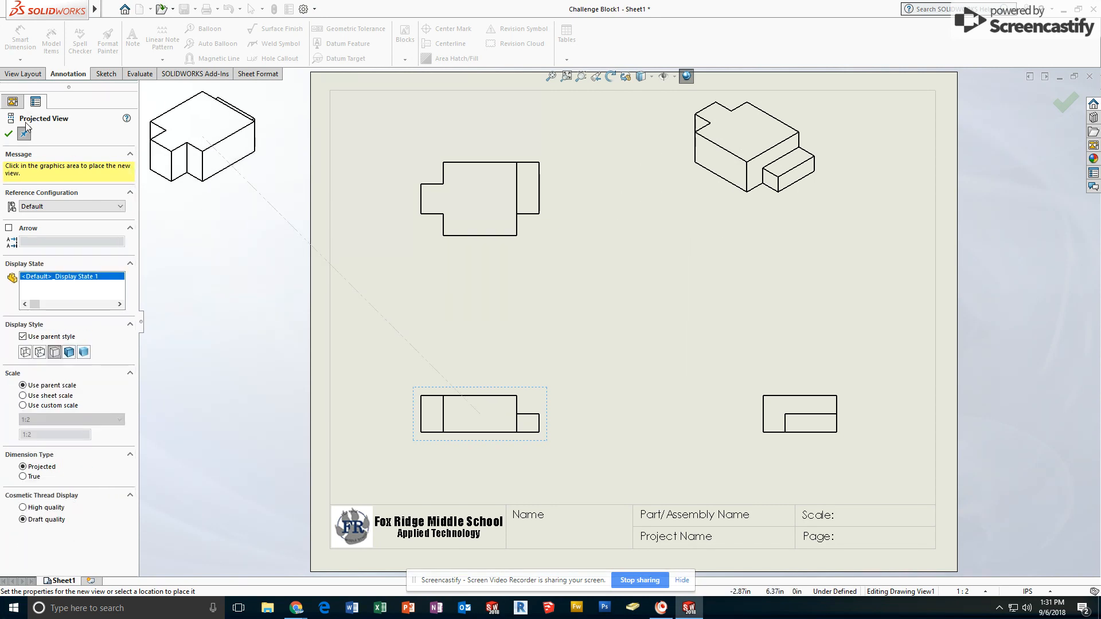
click(10, 135)
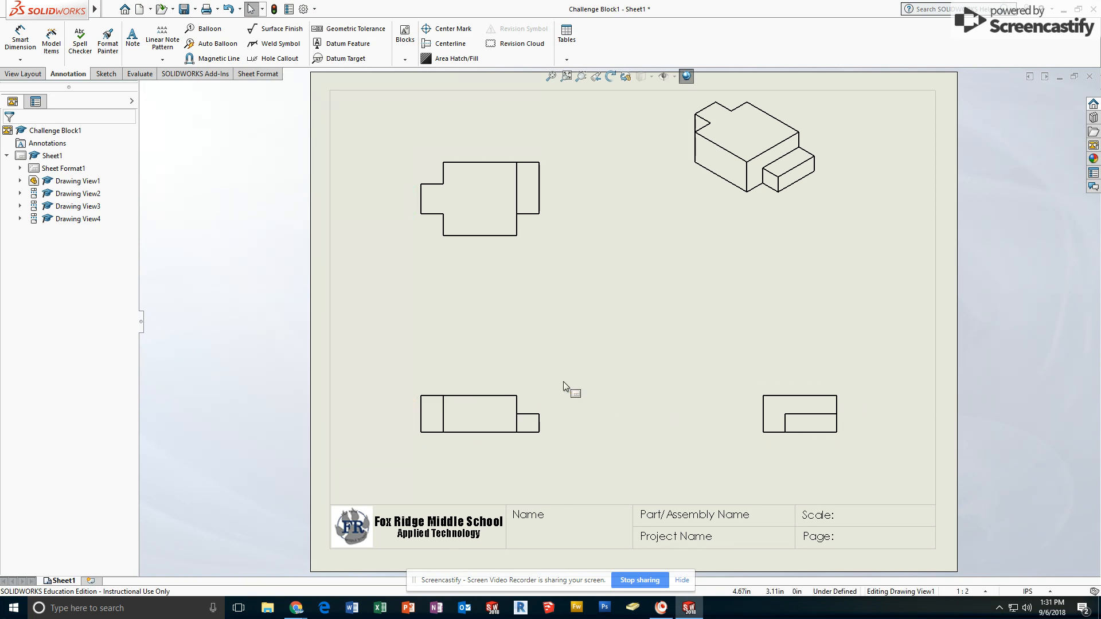
Shift the front view slightly left and move the right view closer to it.
mouse_move(494, 391)
mouse_down()
mouse_move(496, 326)
mouse_move(489, 380)
mouse_move(467, 408)
mouse_move(599, 317)
mouse_move(567, 322)
mouse_move(480, 387)
mouse_up()
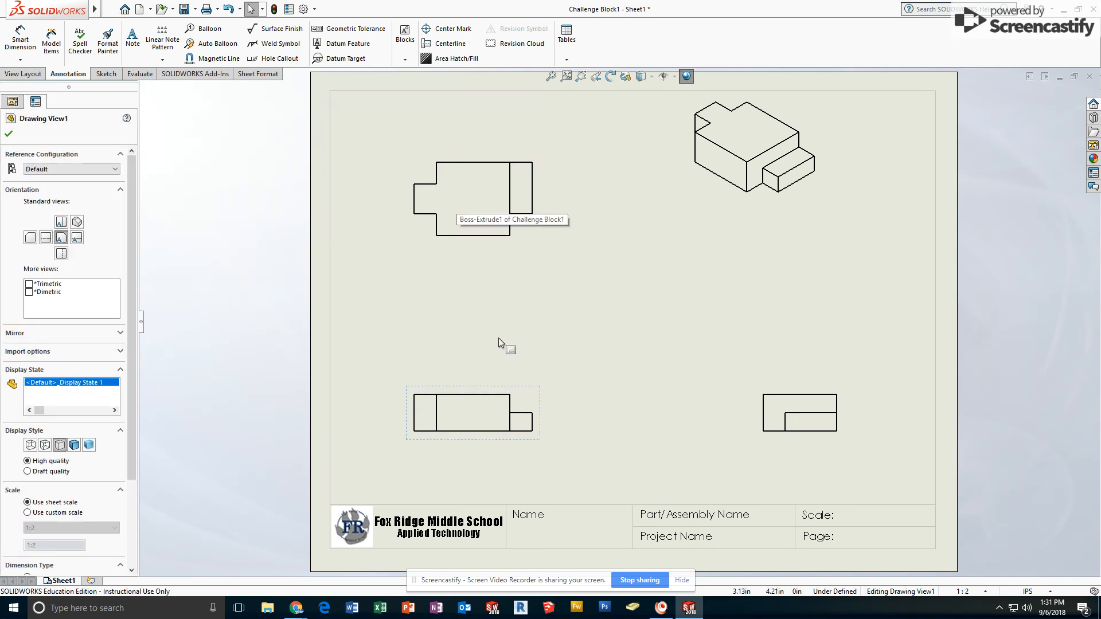
click(809, 420)
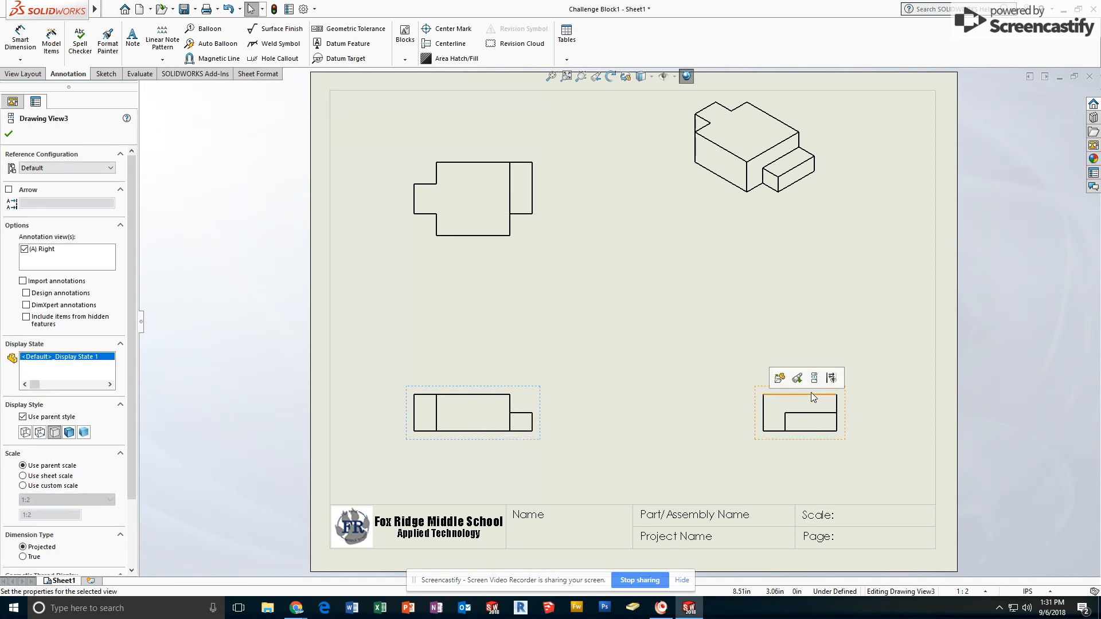
mouse_move(799, 440)
mouse_down()
mouse_move(572, 445)
mouse_move(836, 439)
mouse_move(773, 439)
mouse_up()
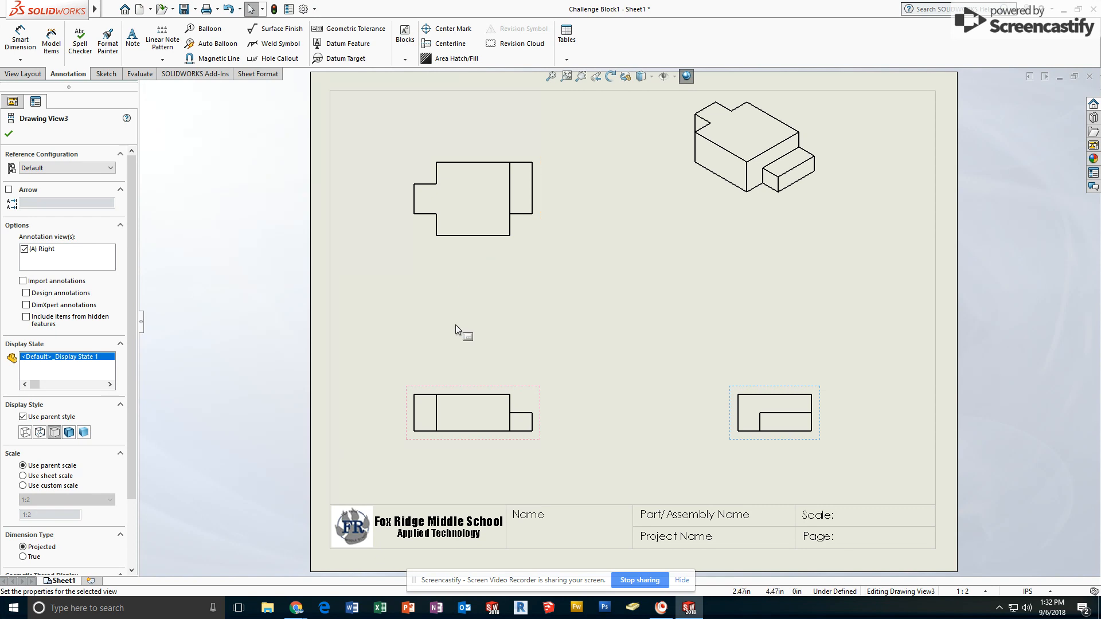
Give the front view a custom scale of 1:1.
click(481, 390)
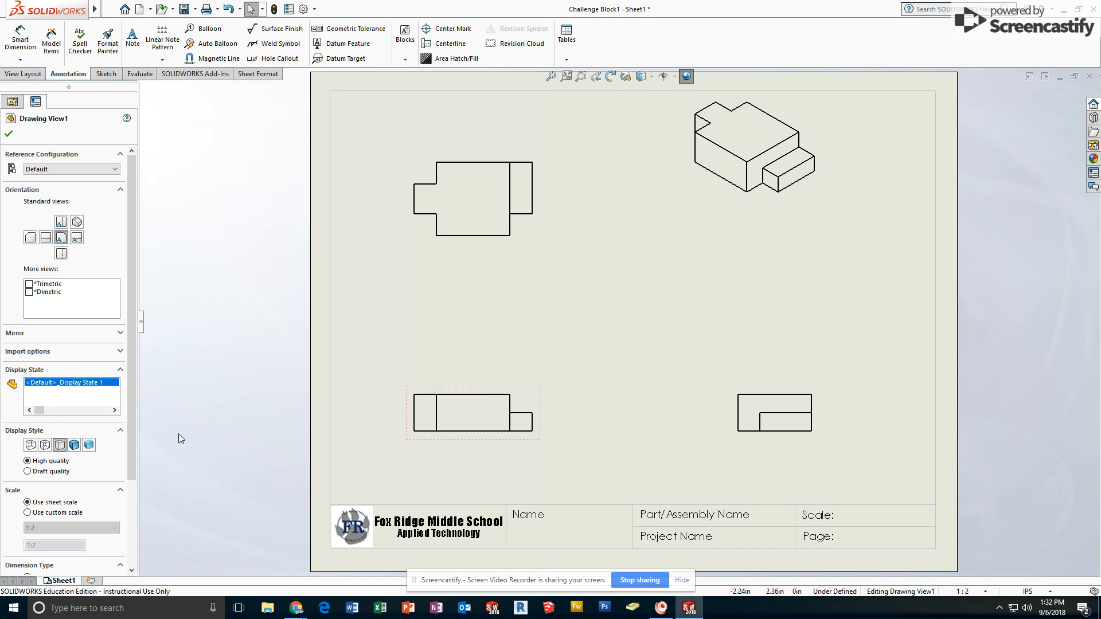
drag(127, 472, 145, 573)
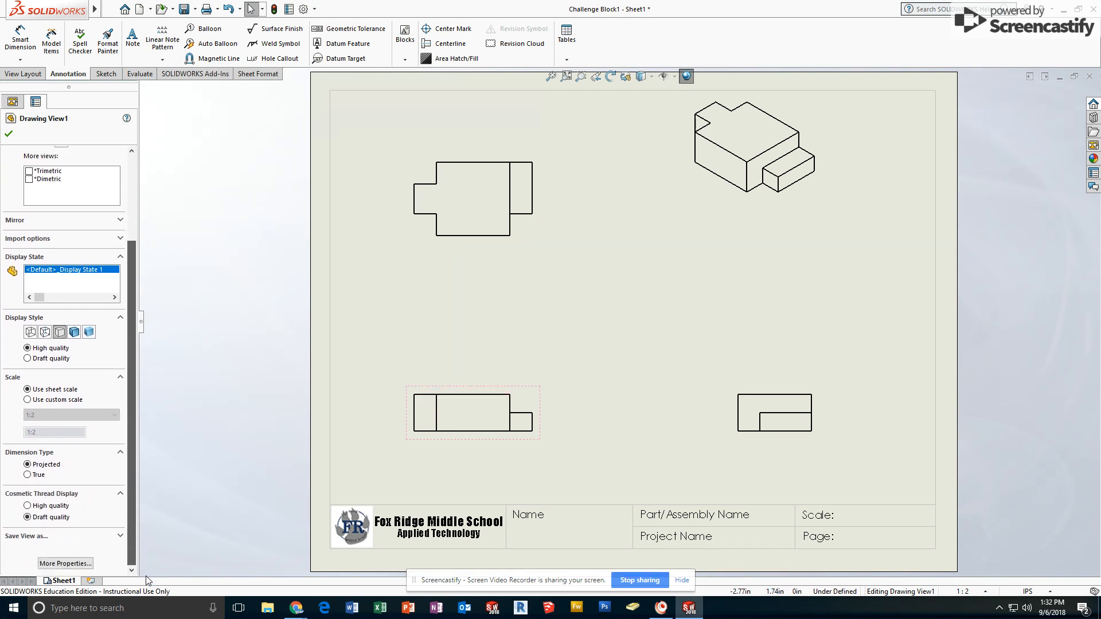
click(60, 400)
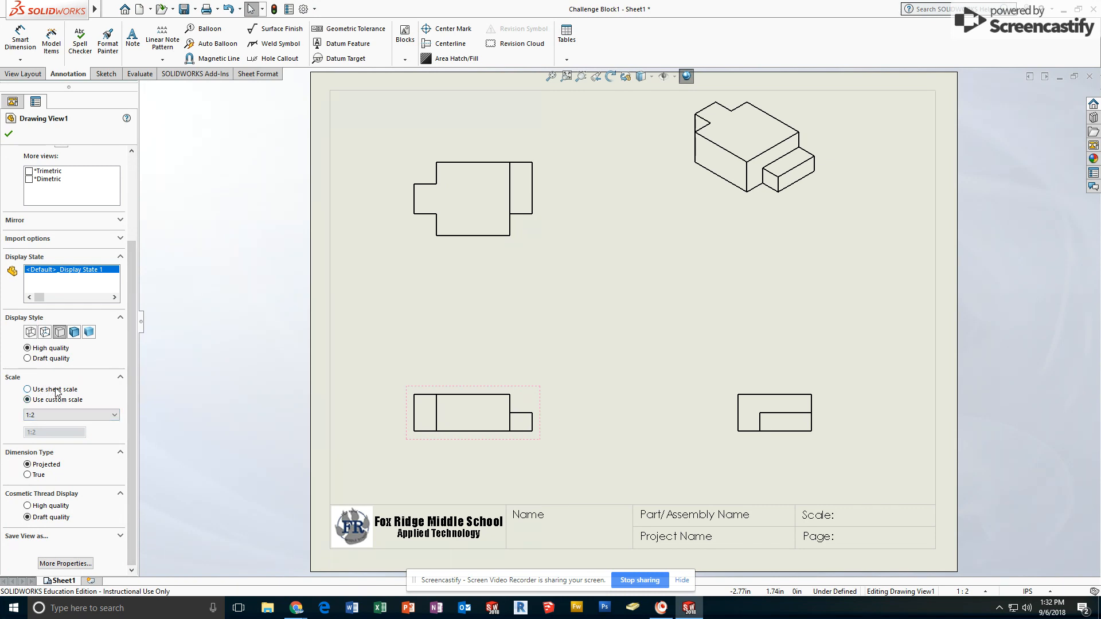
click(52, 420)
click(47, 430)
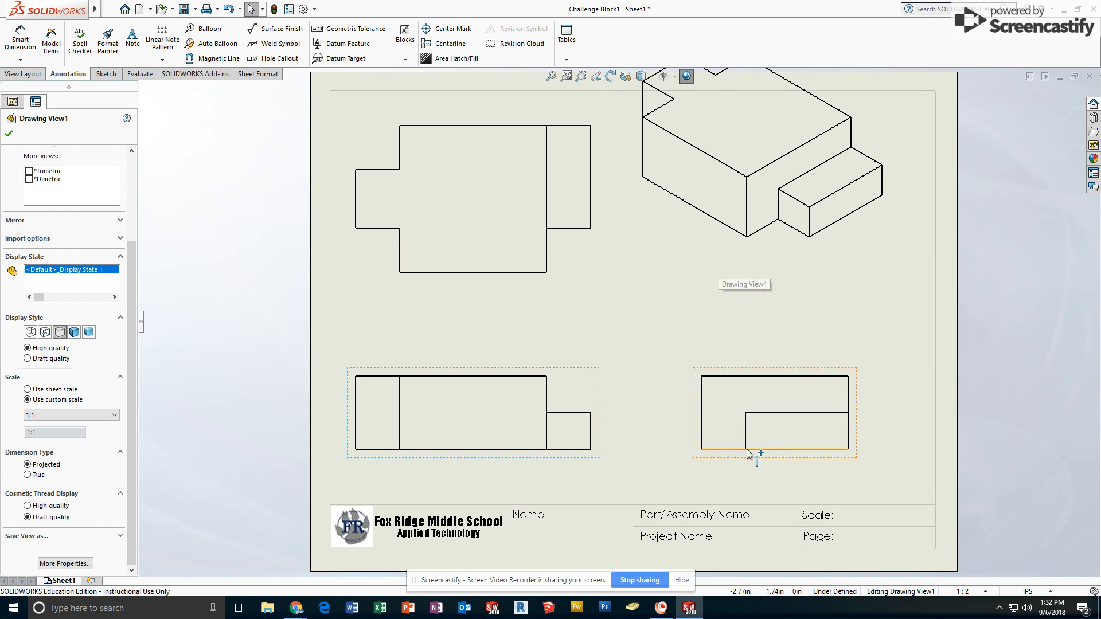
Move the right view farther right and lower the front view toward the title block, keeping it inside the border.
drag(749, 466, 777, 466)
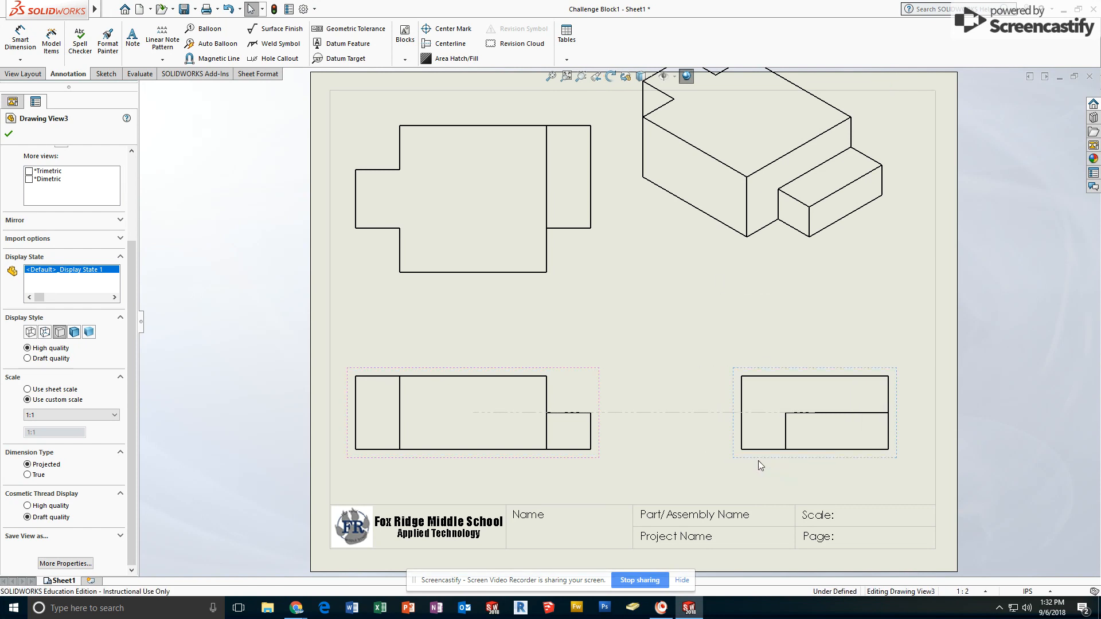
drag(536, 461, 541, 487)
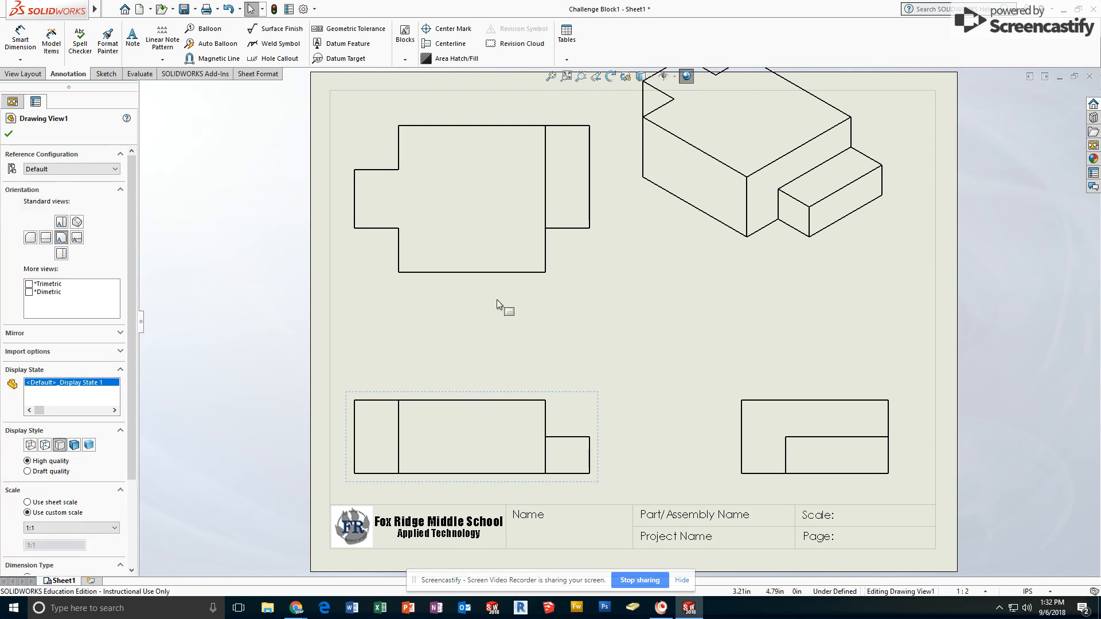
mouse_move(485, 404)
mouse_down()
mouse_move(482, 393)
mouse_move(492, 399)
mouse_up()
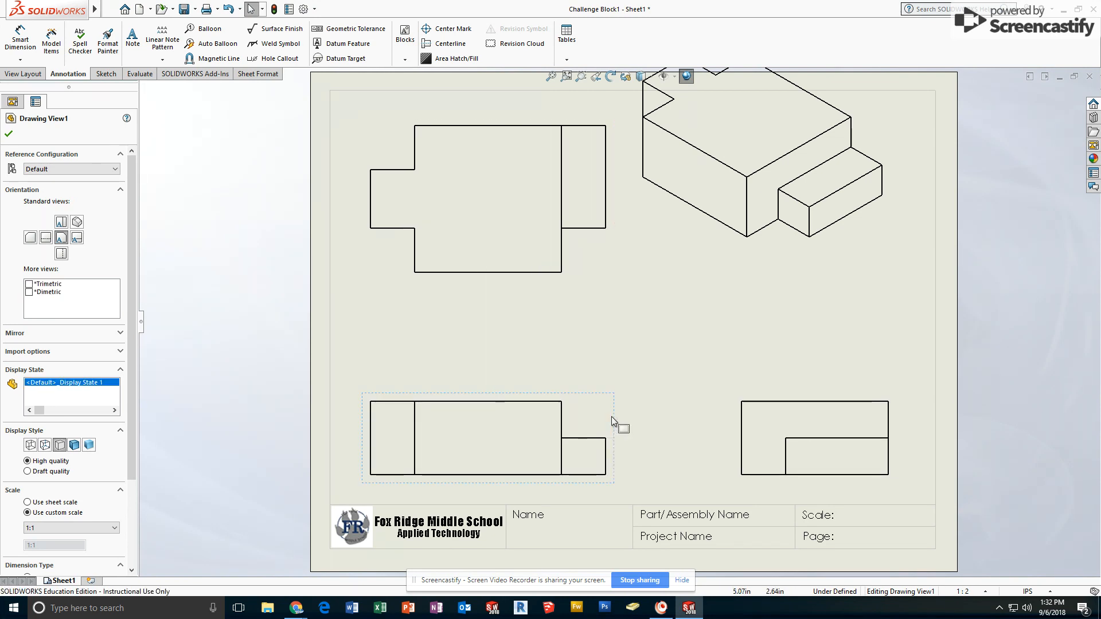
Move the isometric view down and right so it fits inside the sheet border.
click(838, 297)
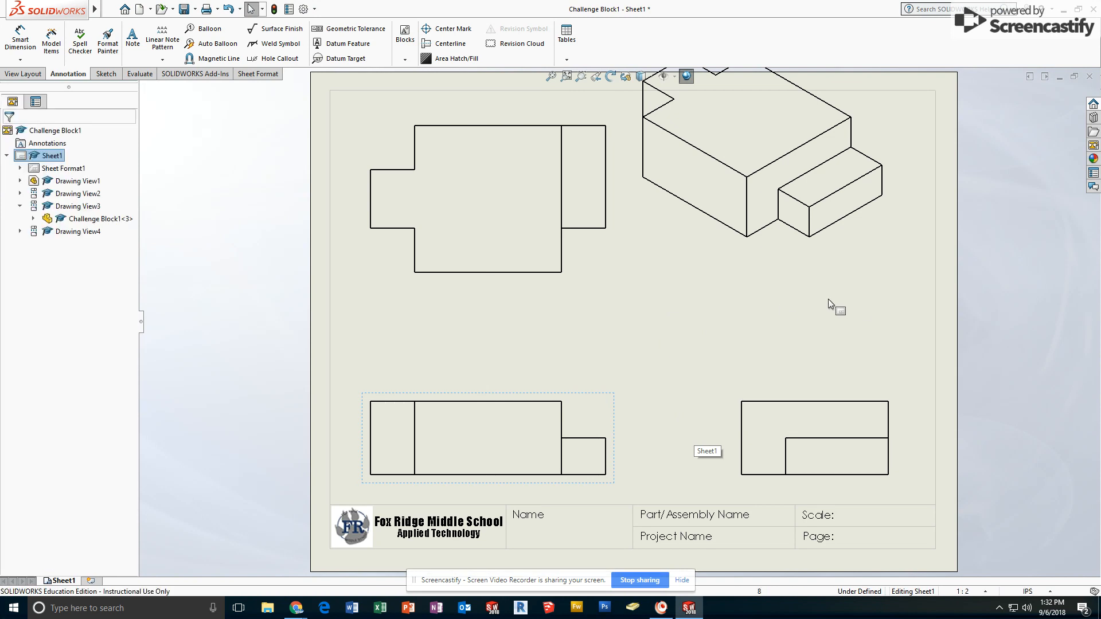
click(779, 264)
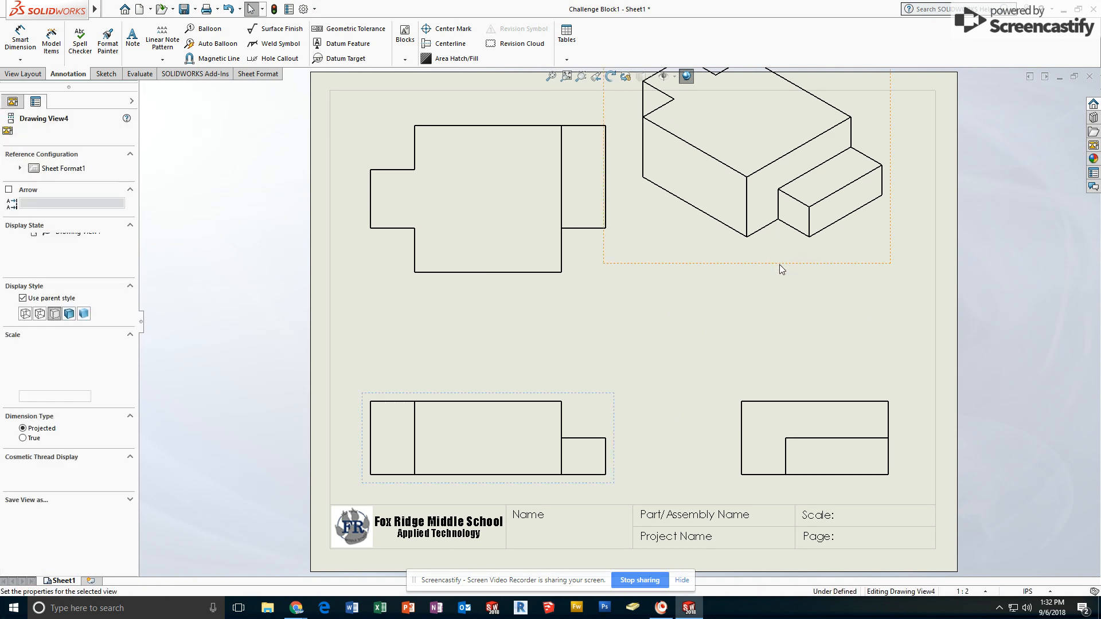
mouse_move(779, 263)
mouse_down()
mouse_move(787, 310)
mouse_move(848, 295)
mouse_move(808, 332)
mouse_move(828, 318)
mouse_move(819, 319)
mouse_up()
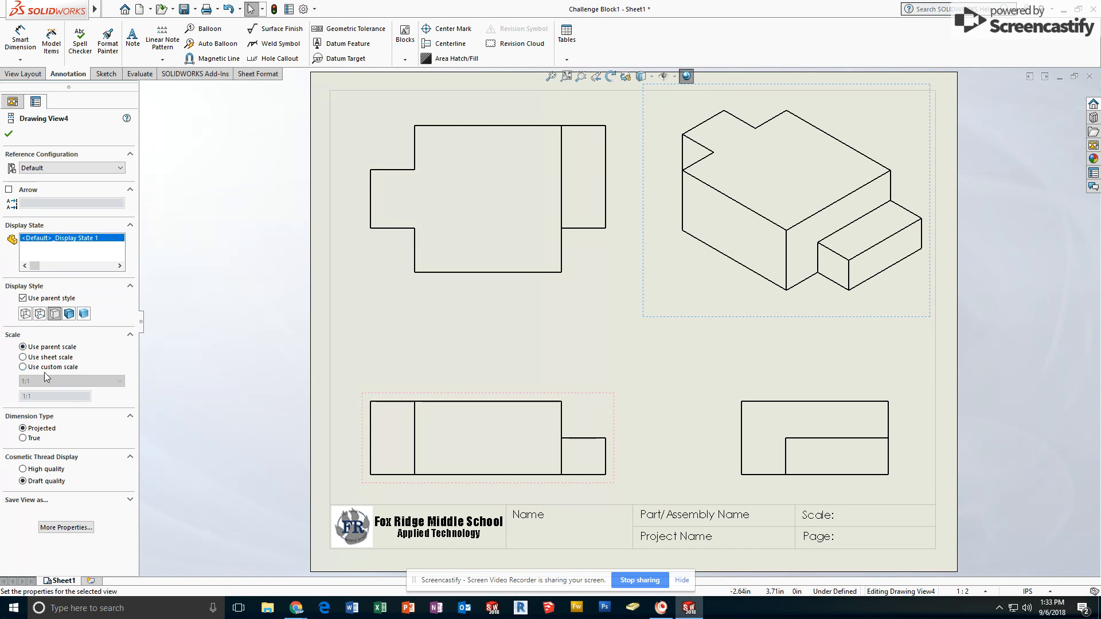
Give the isometric view its own custom scale of 1:2.
click(23, 368)
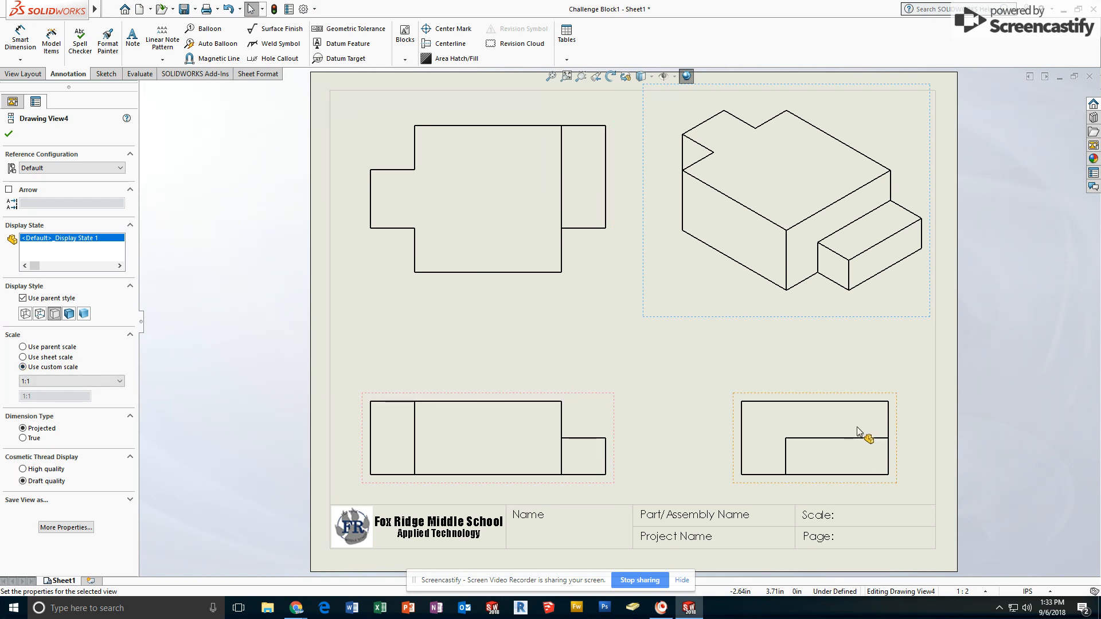
click(121, 380)
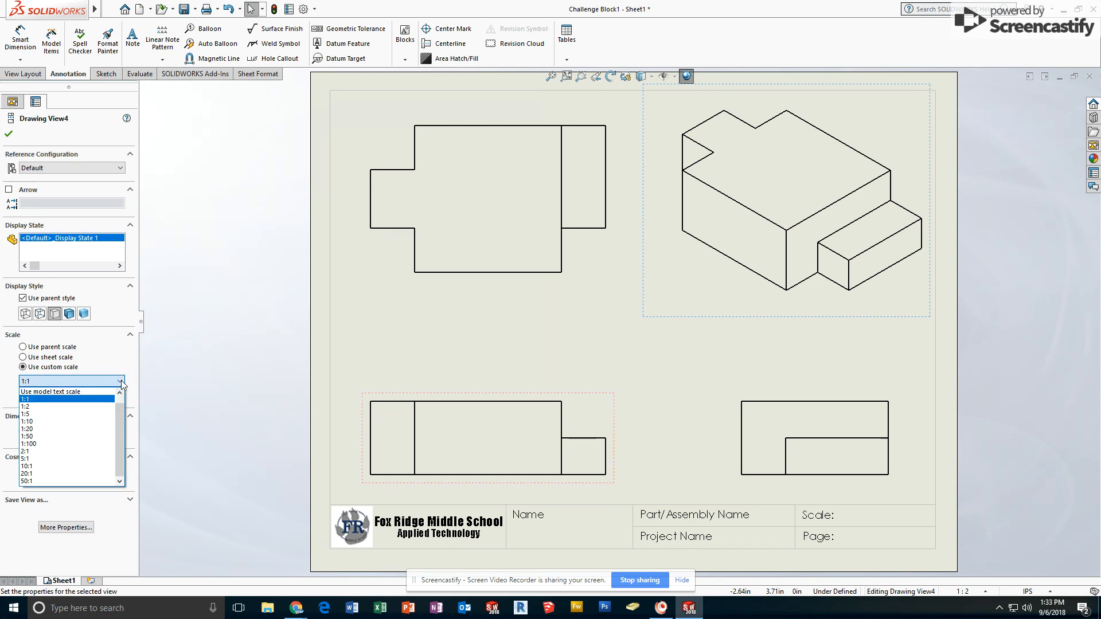
click(74, 407)
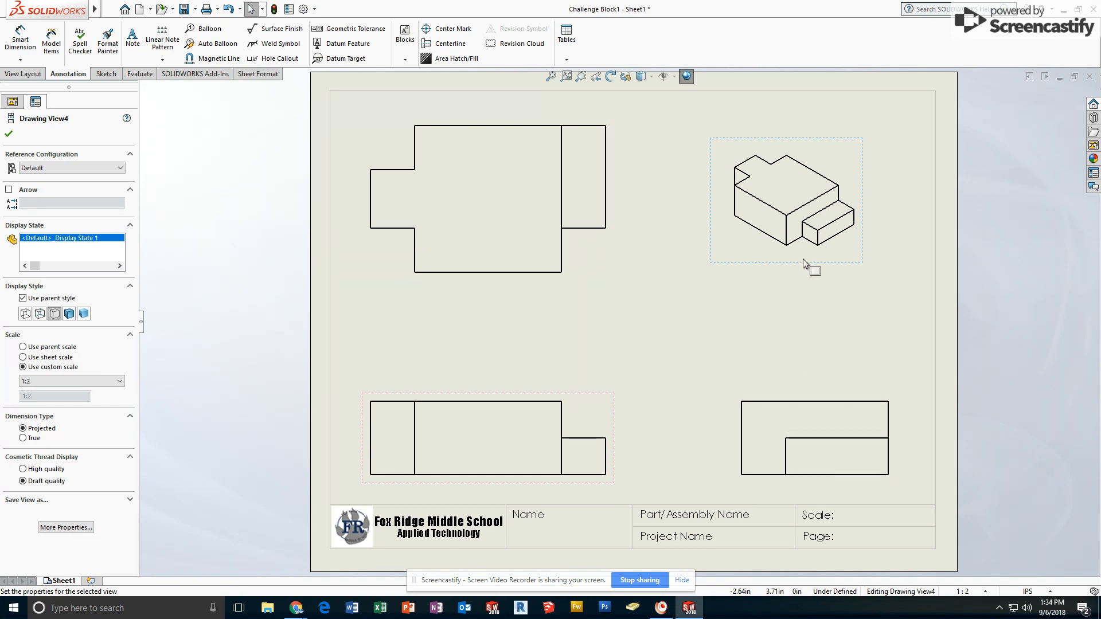
Move the isometric view into the upper right corner of the sheet and display it as Shaded With Edges.
mouse_move(803, 259)
mouse_down()
mouse_move(834, 251)
mouse_move(869, 211)
mouse_up()
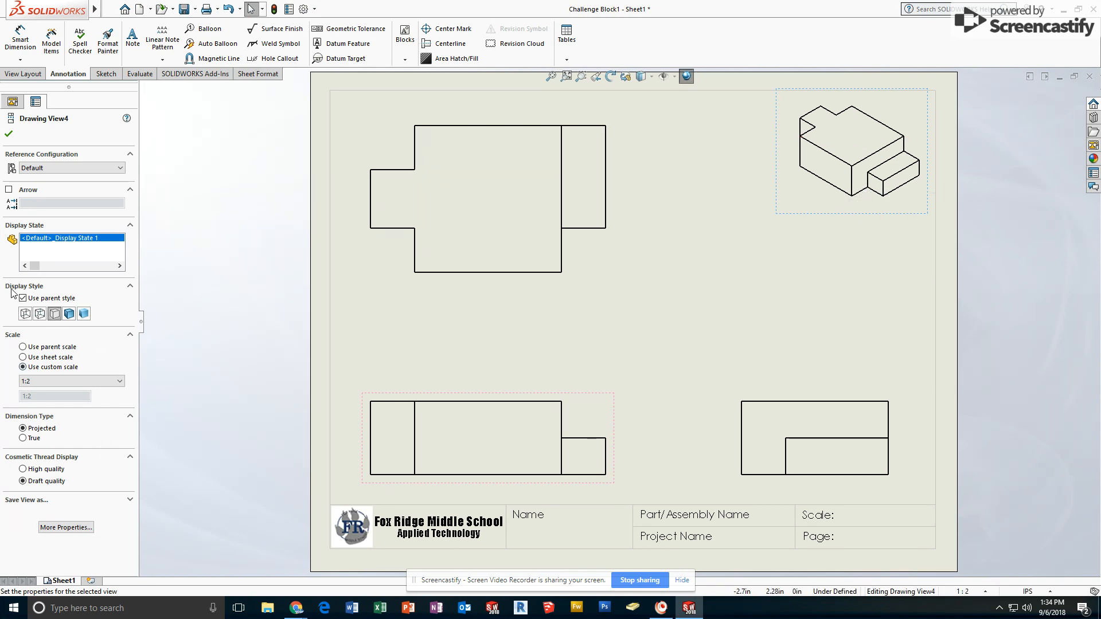
click(69, 313)
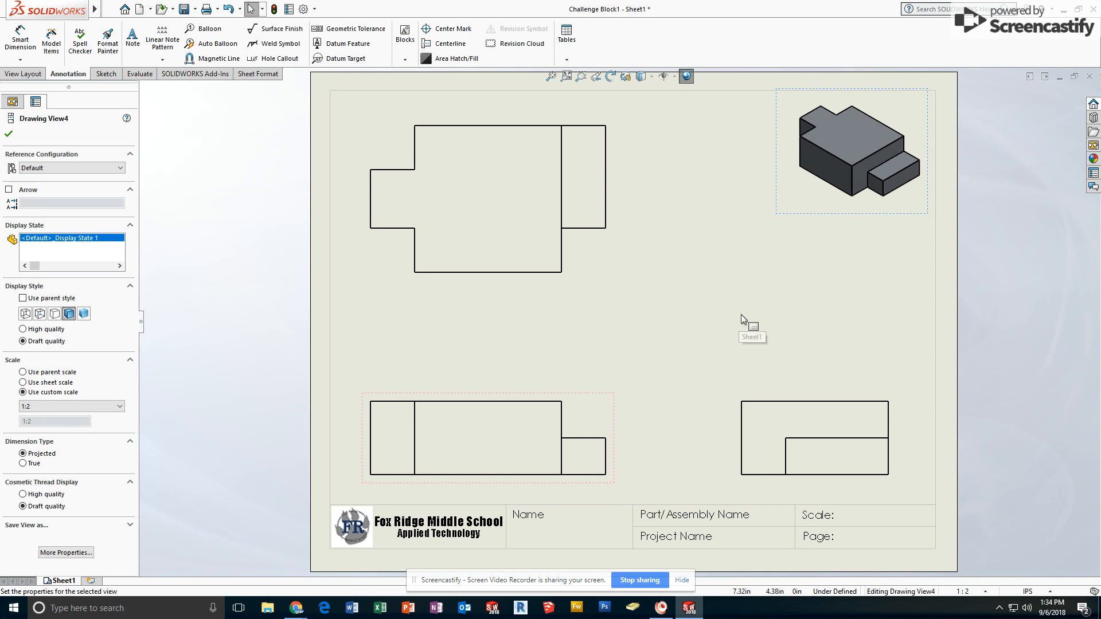
click(720, 290)
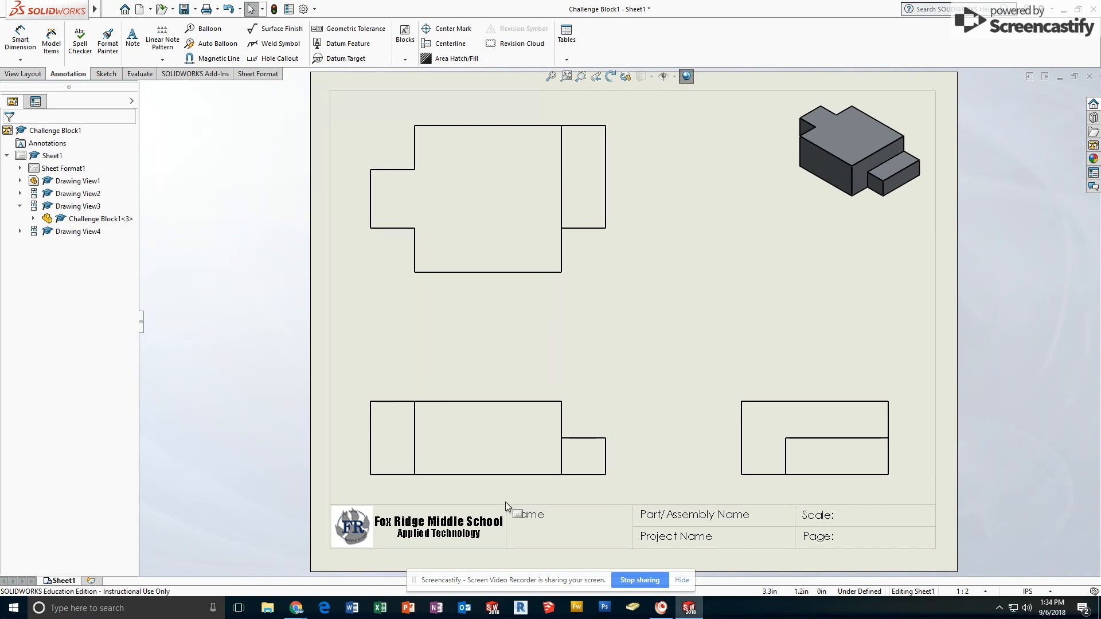
Replace the Name placeholder in the title block with the drafter's title and surname, correcting the punctuation after the title.
click(527, 518)
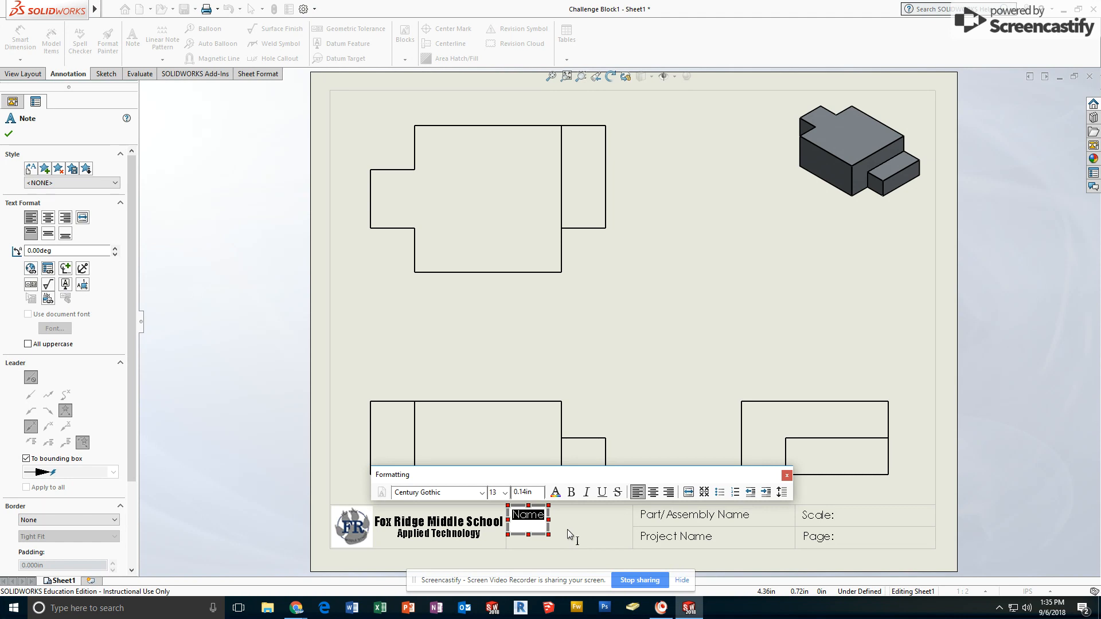
text(MR> KENNA)
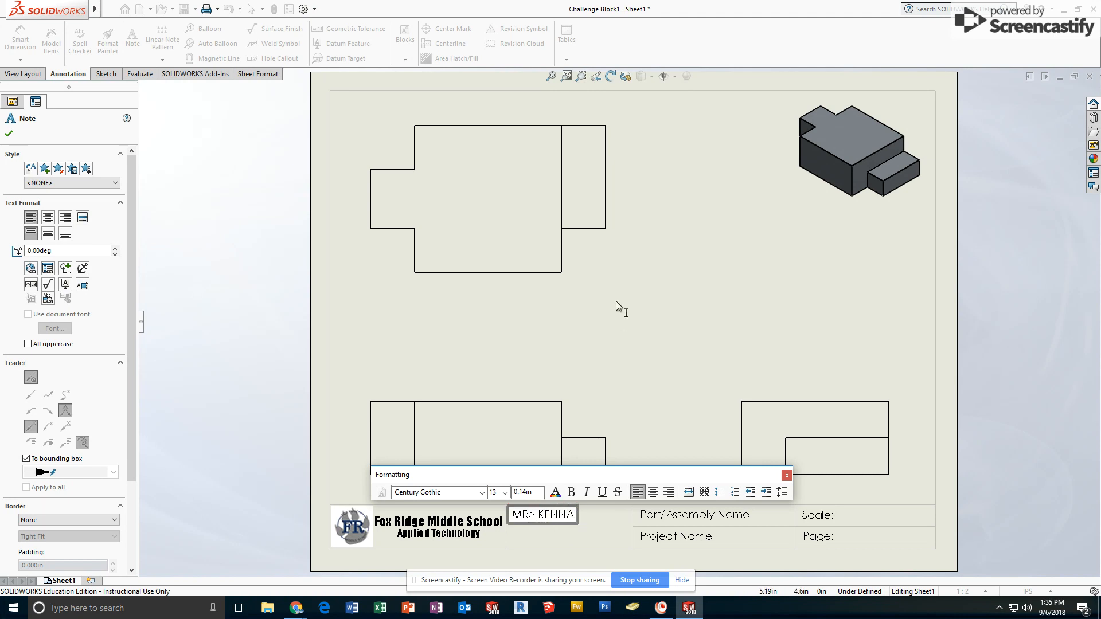
click(533, 515)
key(BackSpace)
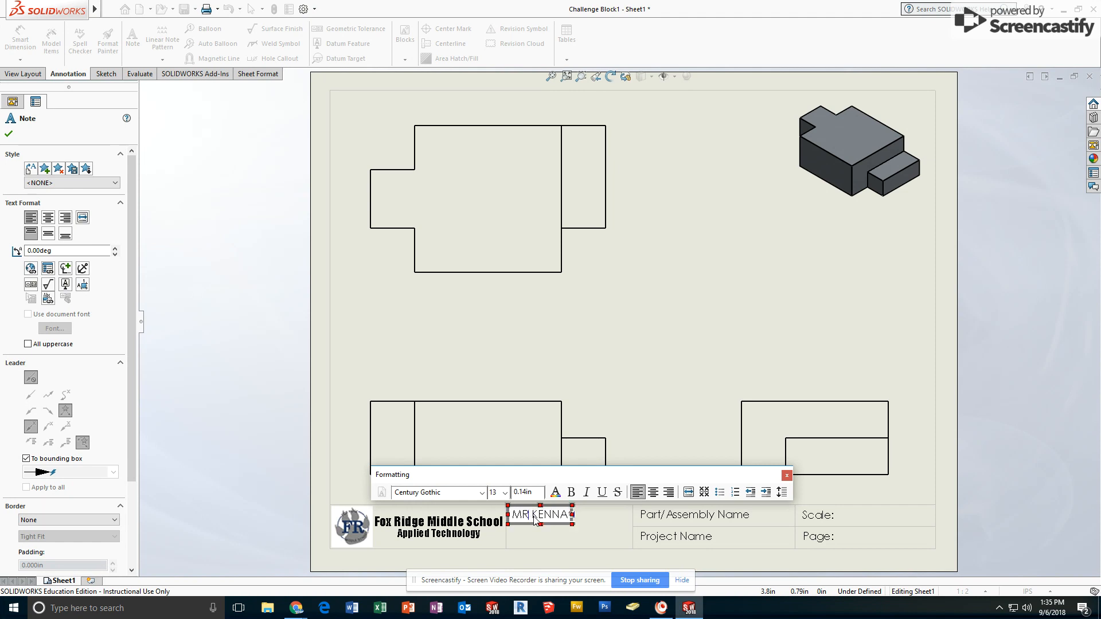
text(.)
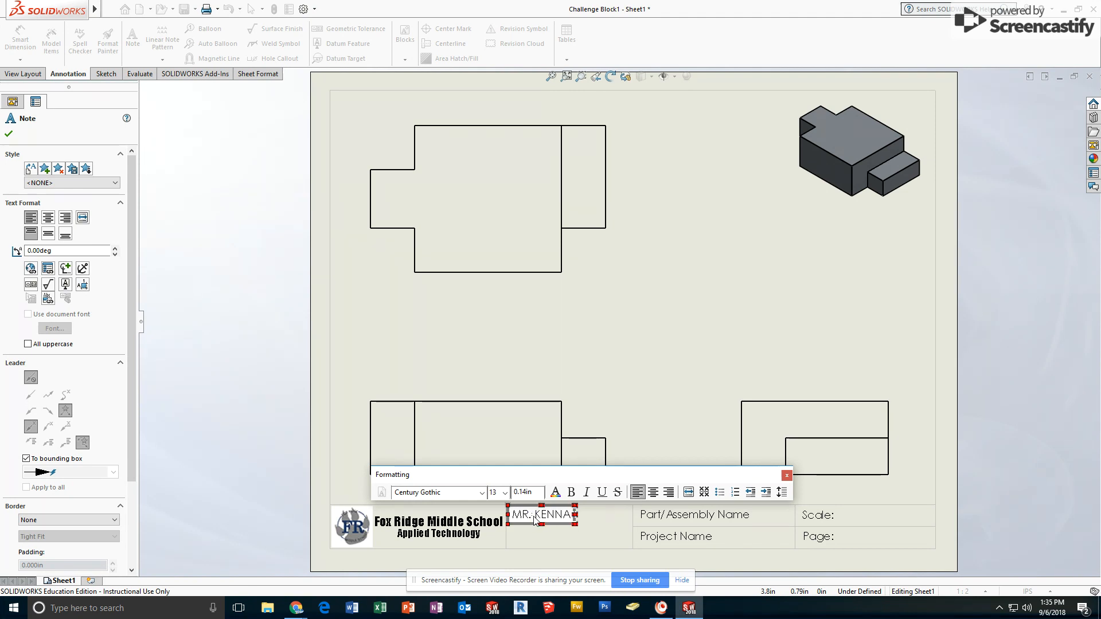
click(692, 533)
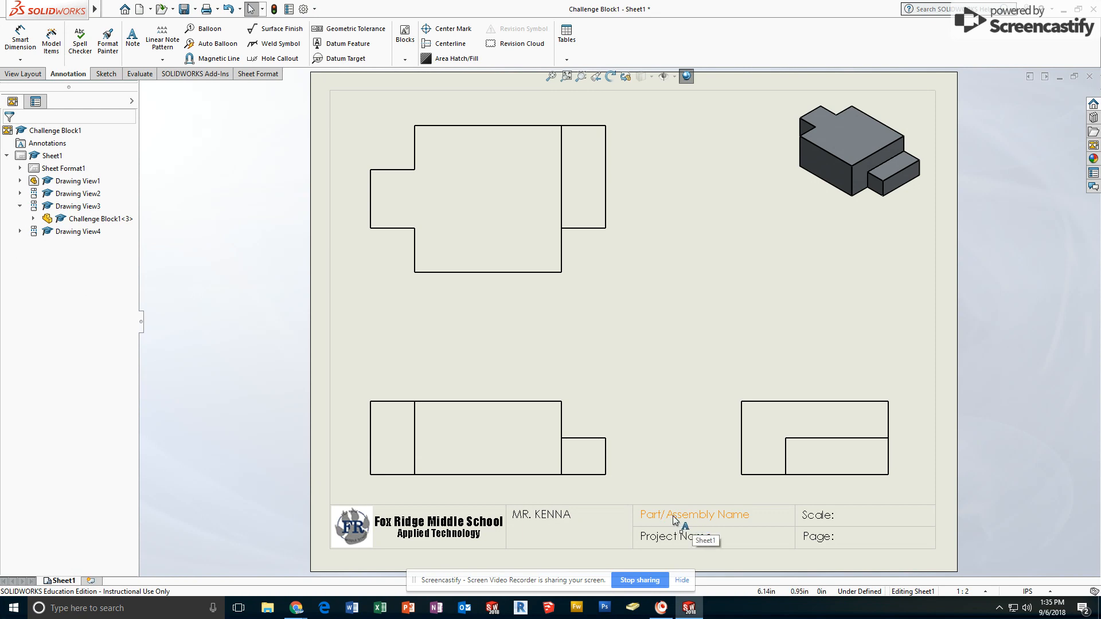
Replace the Part/Assembly Name placeholder in the title block with "CHALLANGE BLOCK !".
click(728, 514)
double_click(729, 518)
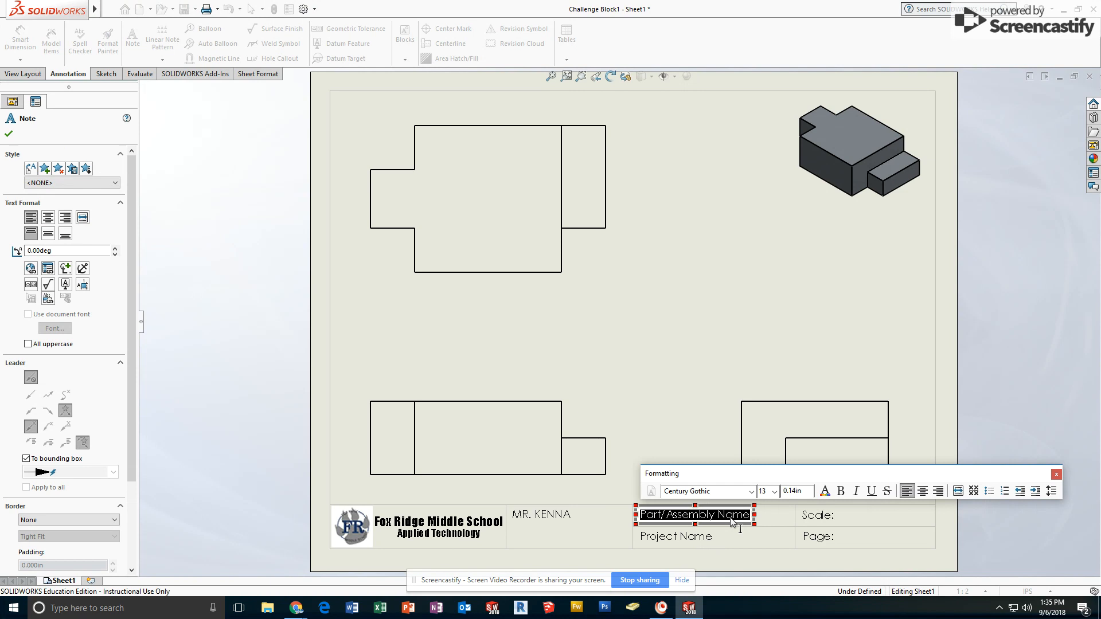
text(CHA)
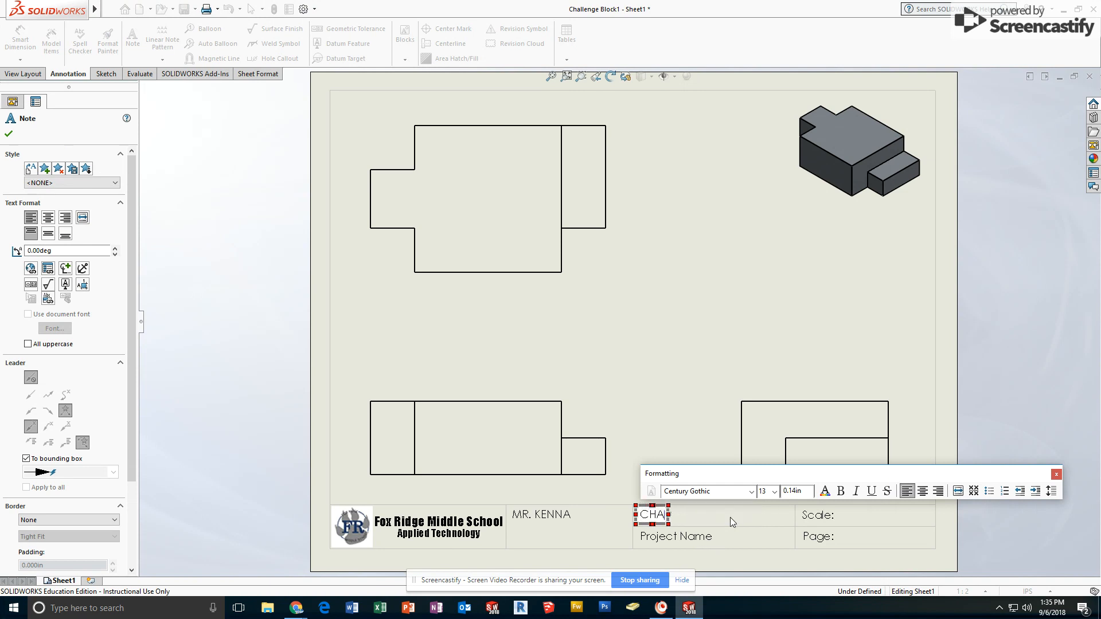
text(LLANGE BLOCK 1)
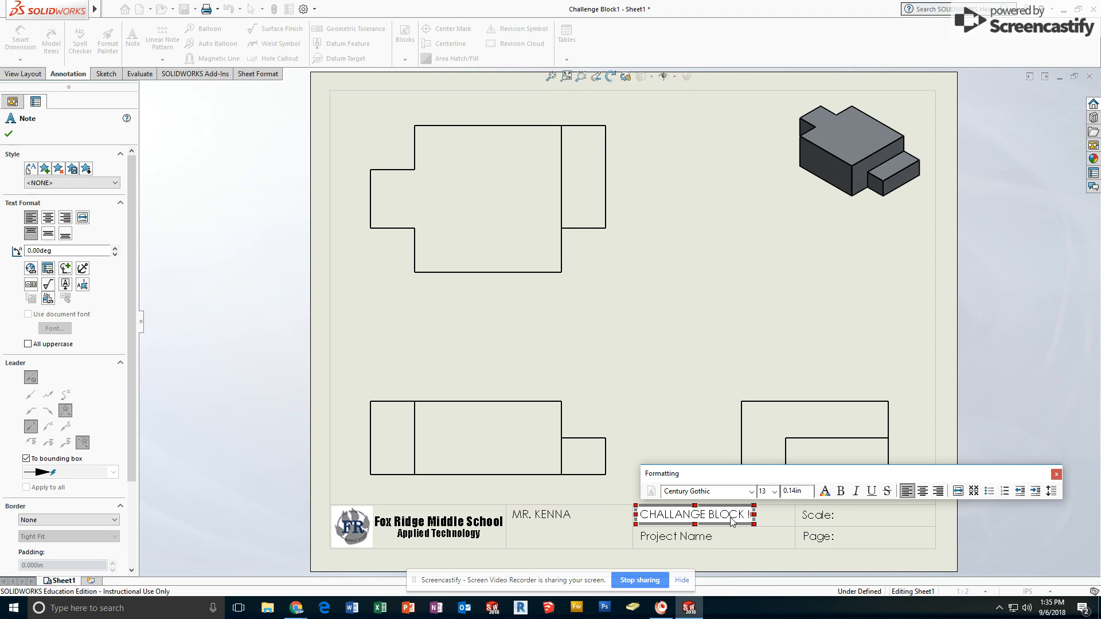
key(Escape)
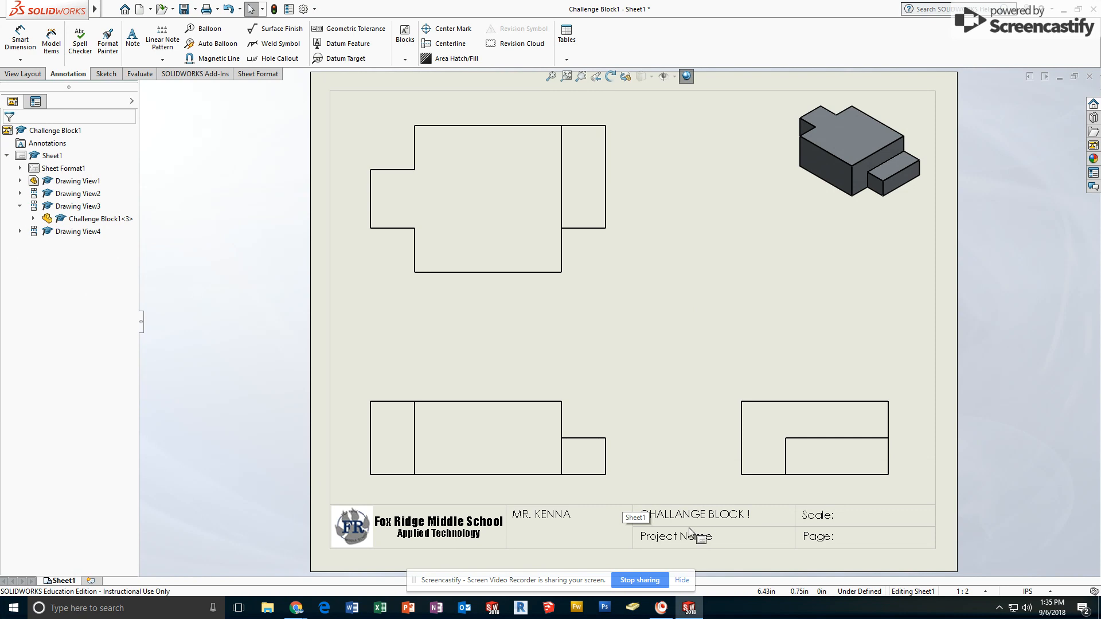
Replace the Project Name placeholder in the title block with the same text as the part name, "CHALLANGE BLOCK !".
click(738, 514)
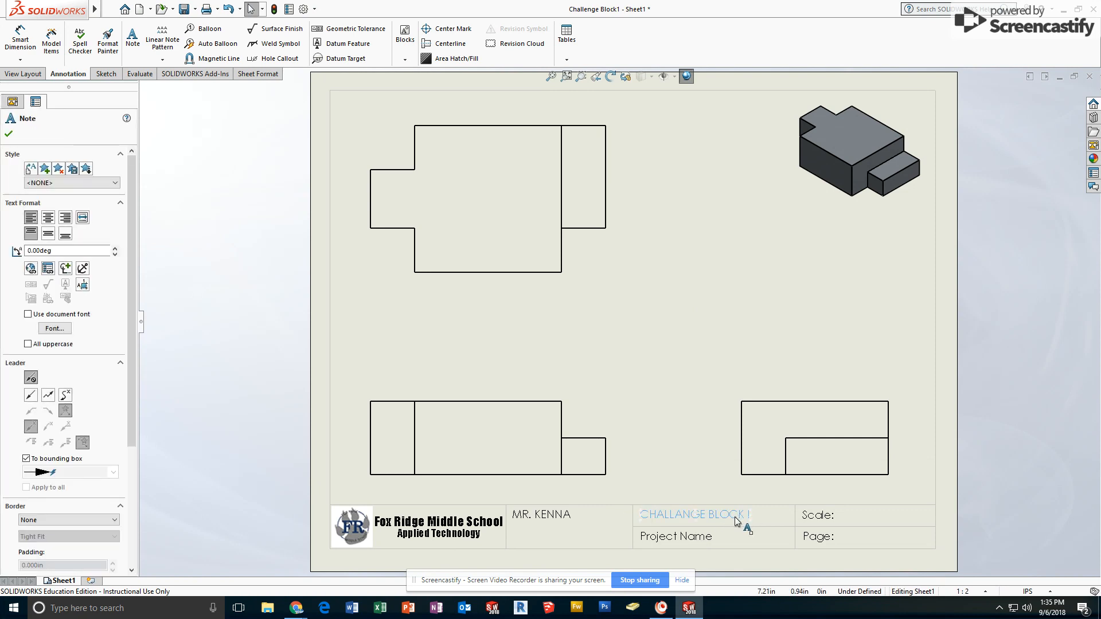
double_click(734, 514)
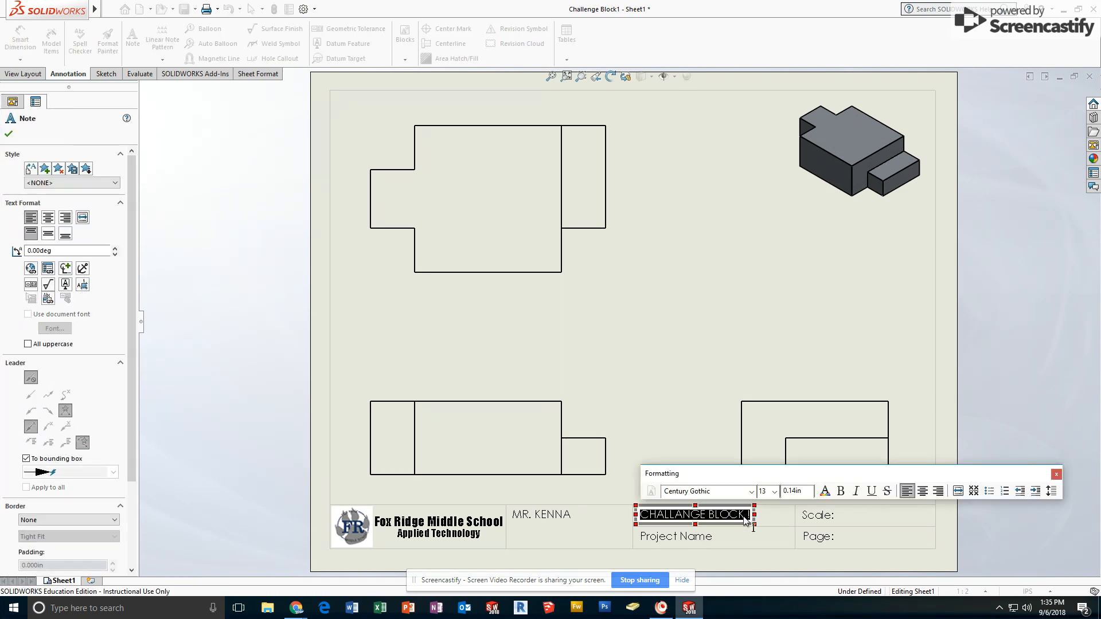
click(701, 536)
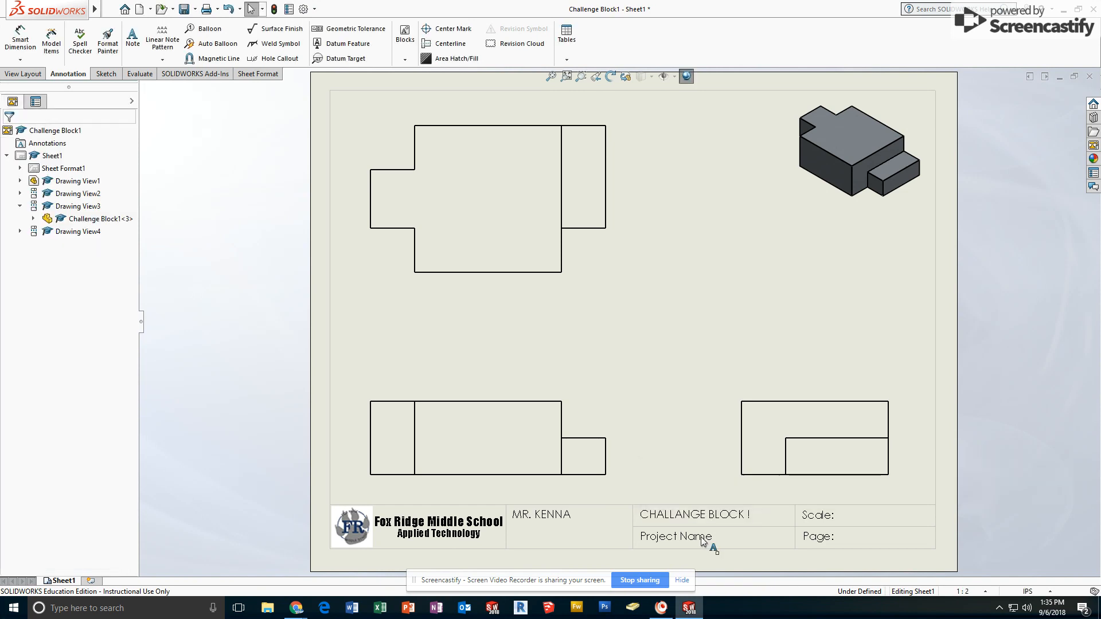
click(700, 536)
double_click(700, 536)
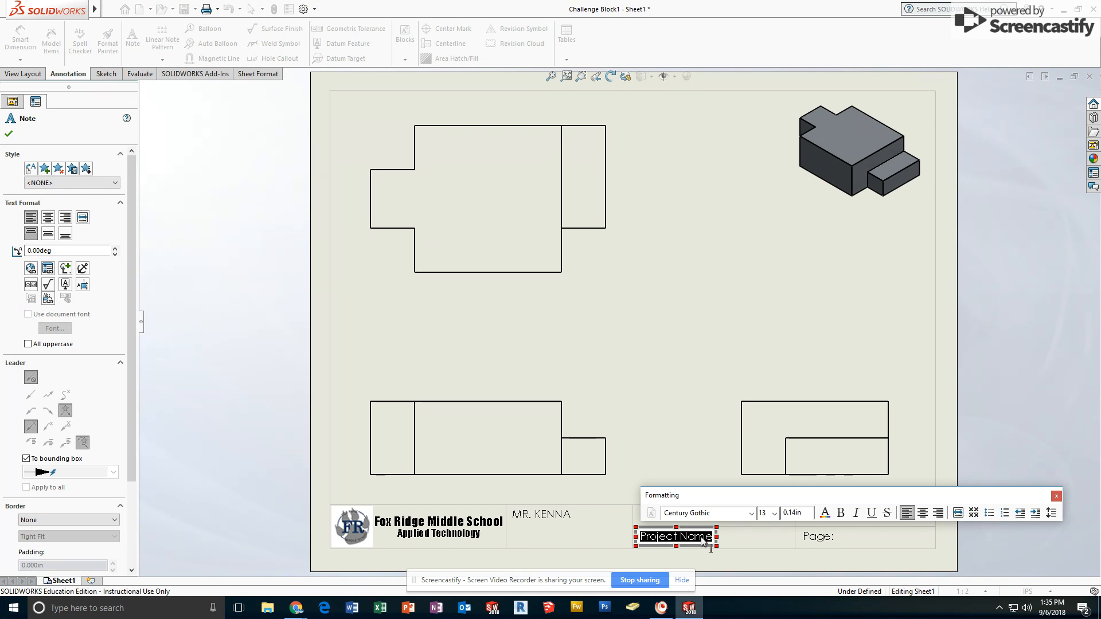
text(CHALLANGE BLOCK 1)
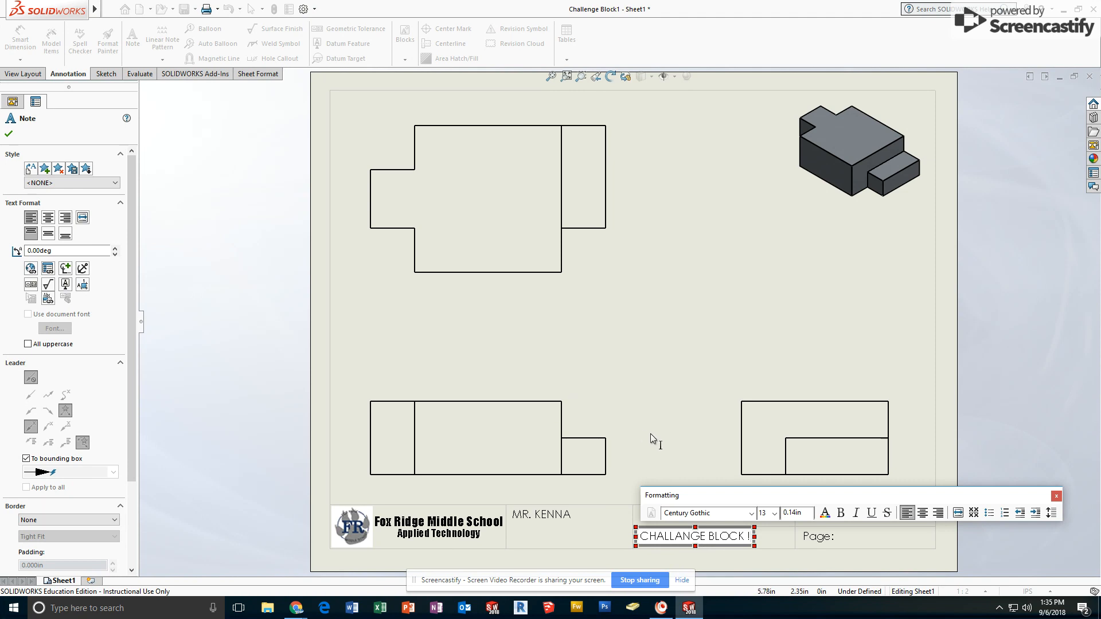
key(Escape)
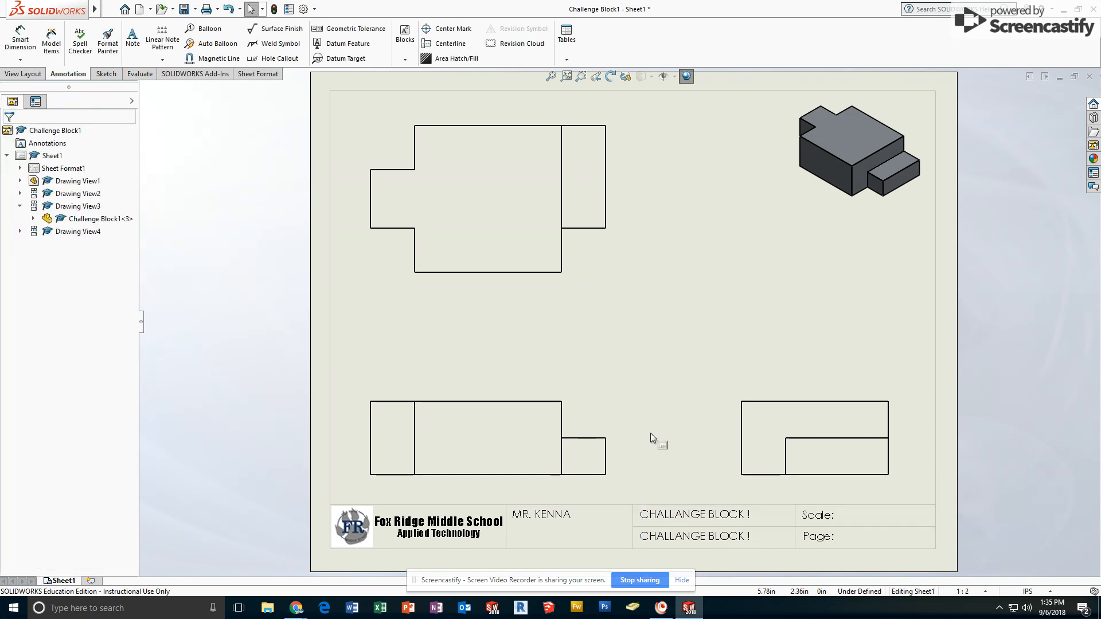
Add the number 1 after "Page:" in the title block.
double_click(825, 541)
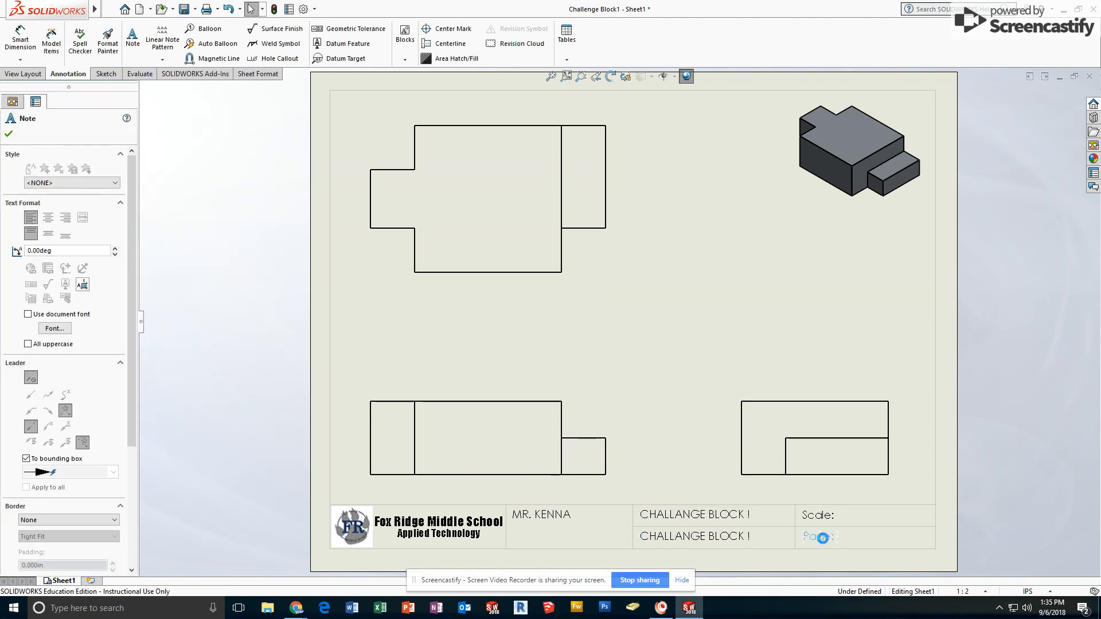
click(834, 540)
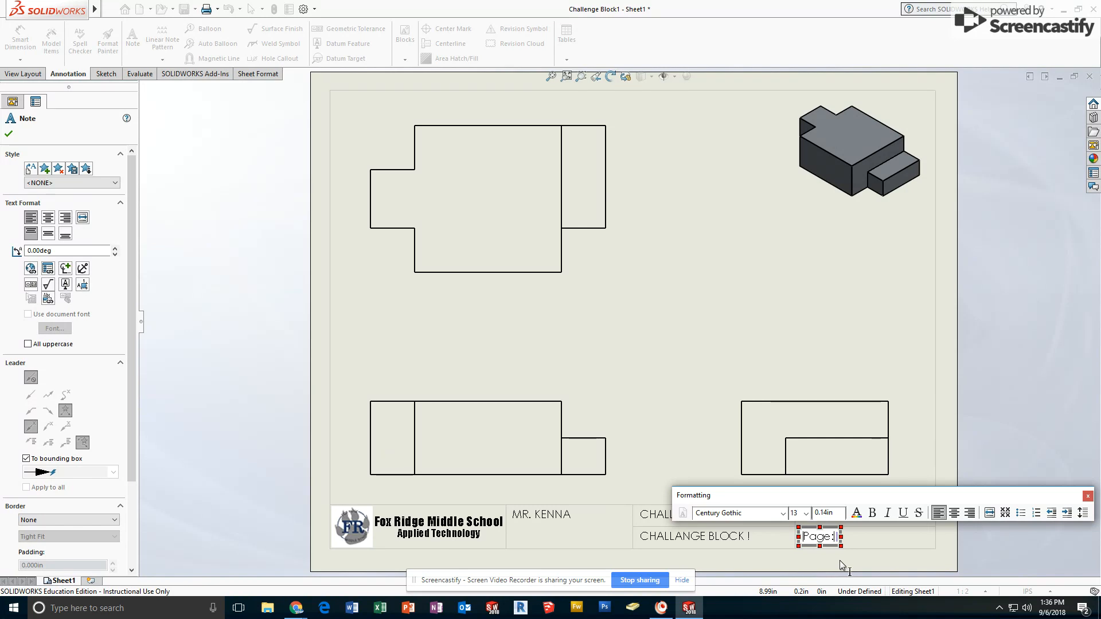
text(1)
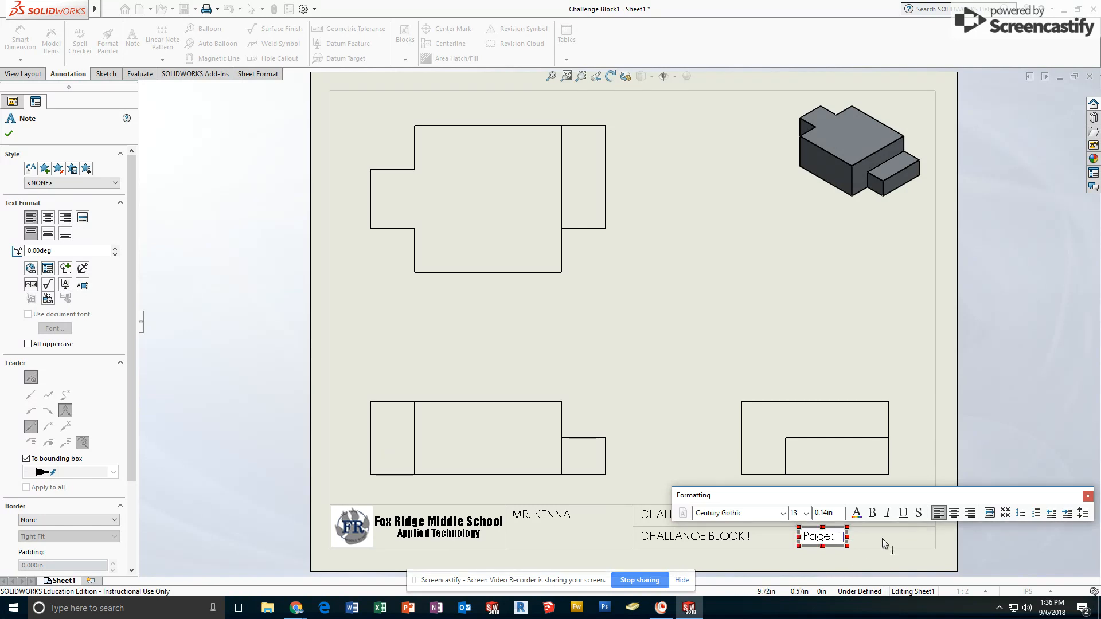
click(941, 427)
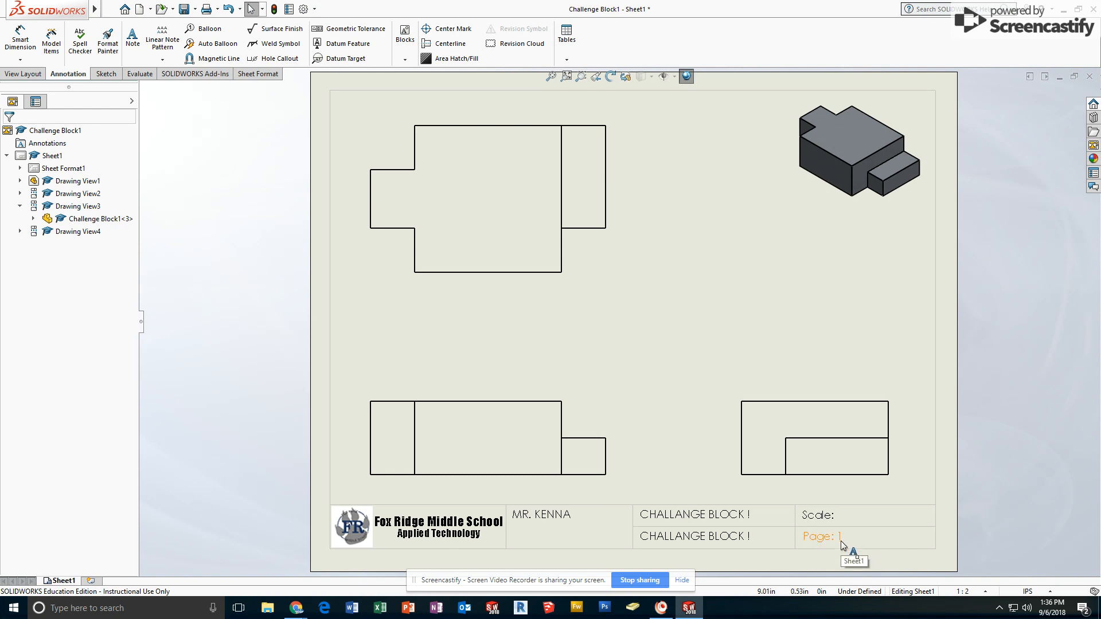
Complete the Scale entry in the title block with 1" = 1".
click(833, 516)
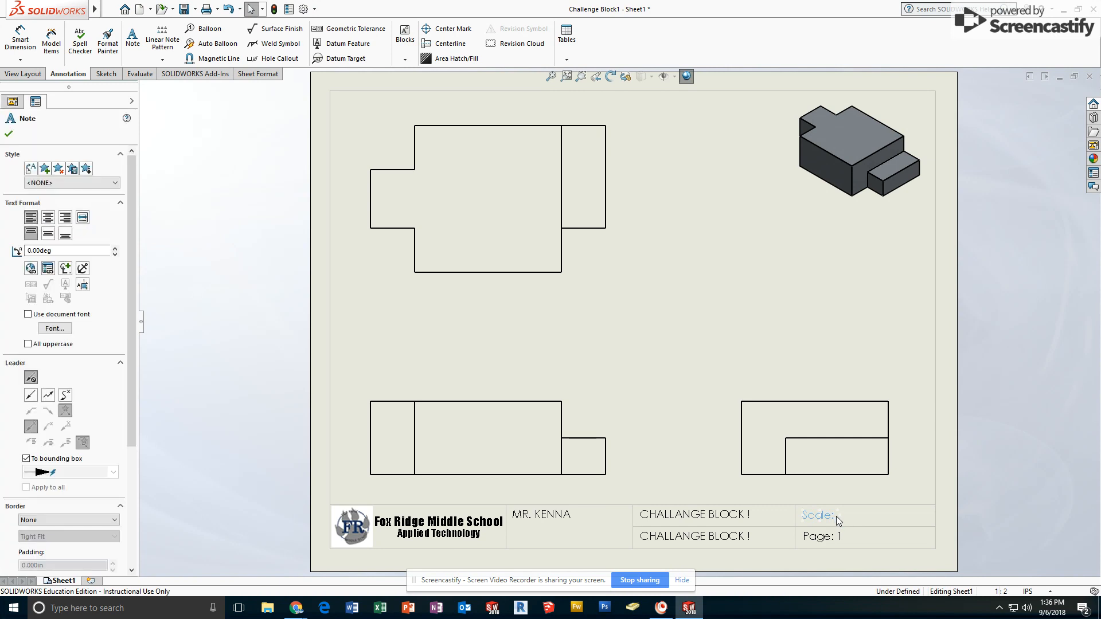
double_click(837, 516)
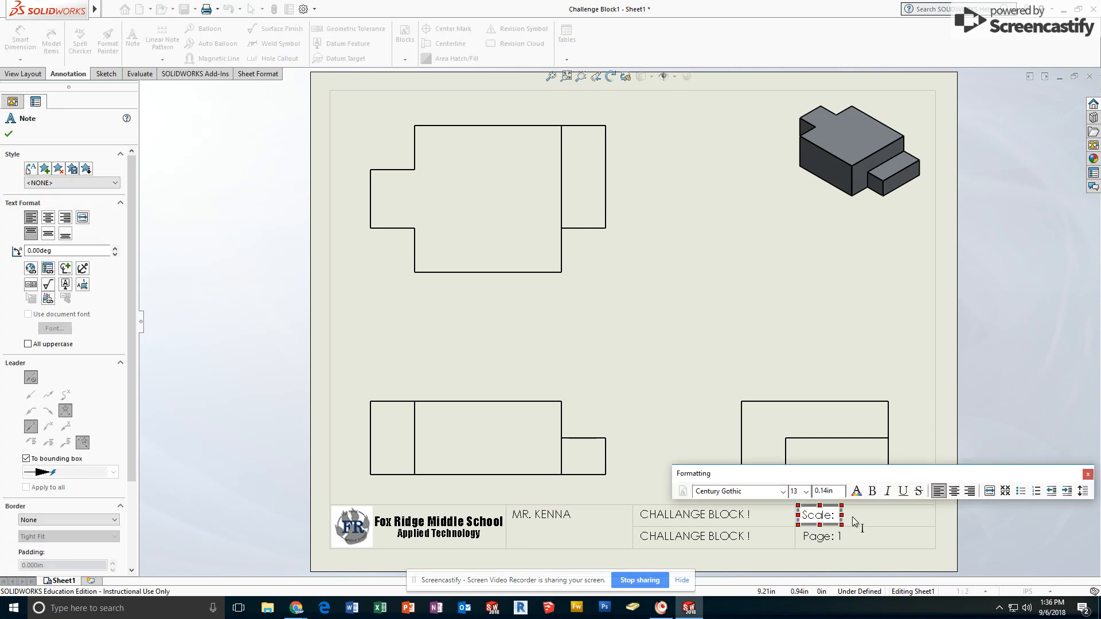
text(1")
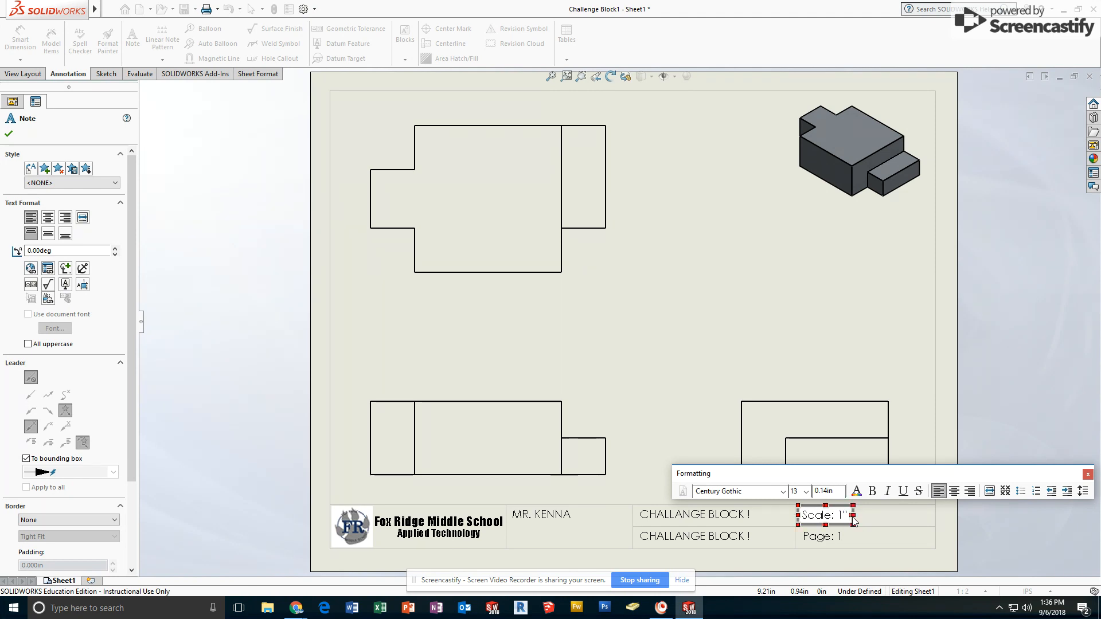
text( =)
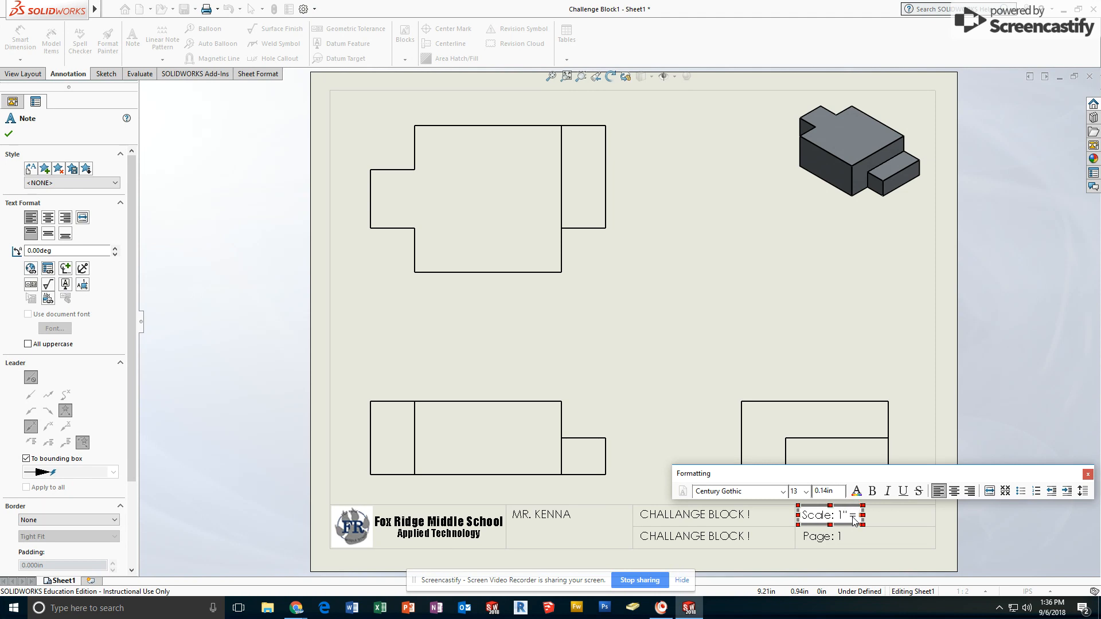
text( 1")
click(946, 316)
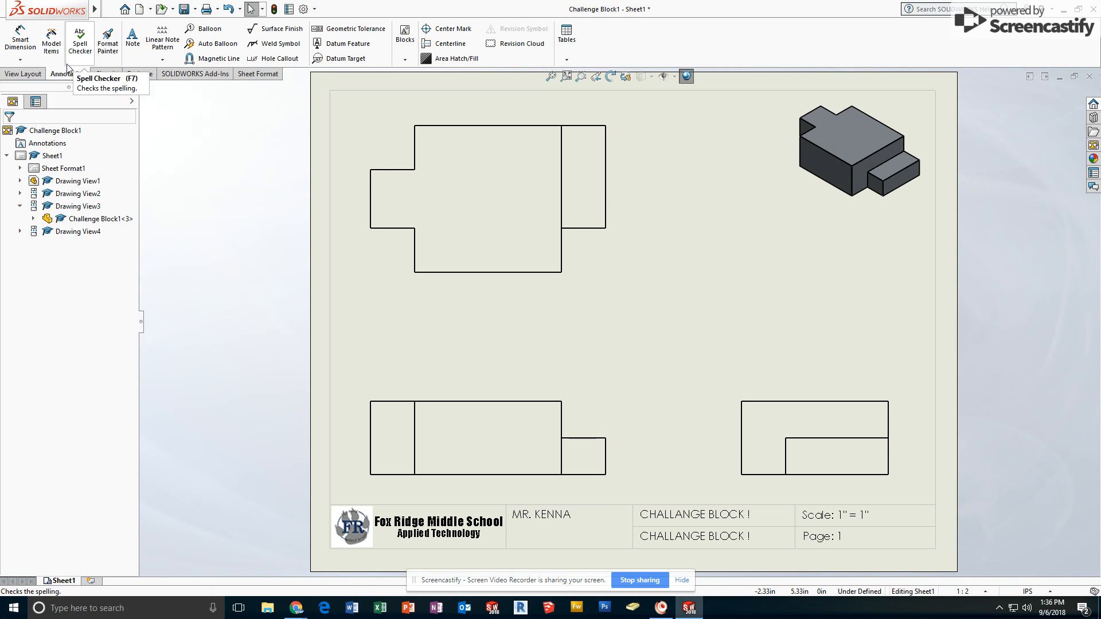
Dimension the main block's bottom edge and the short vertical edge at its lower left in the top view using Smart Dimension.
click(20, 39)
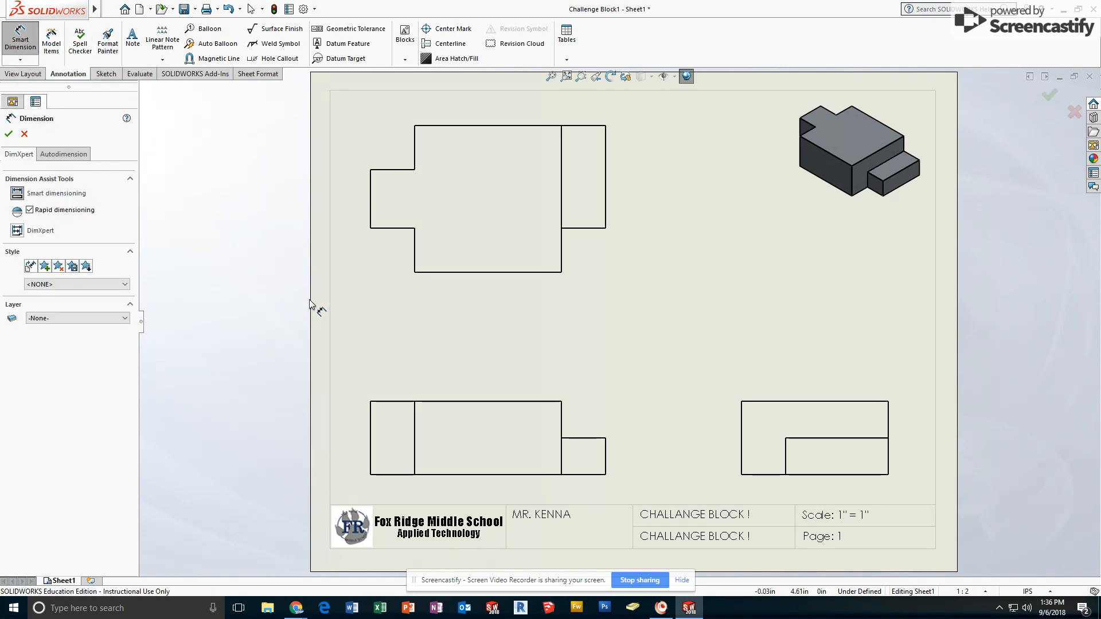
click(487, 272)
click(489, 310)
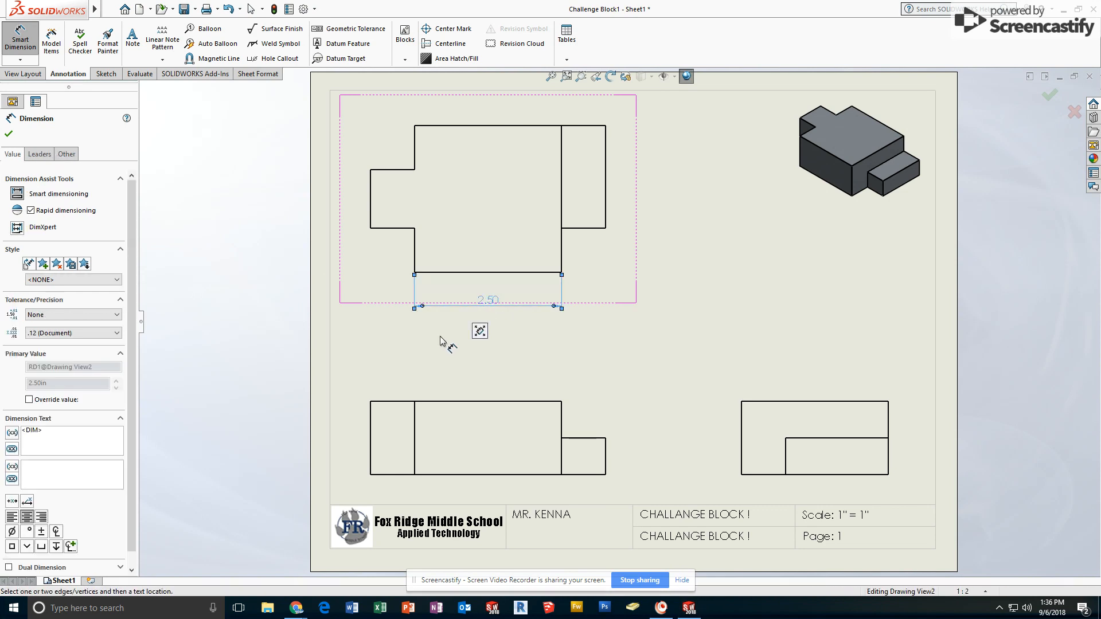
click(417, 247)
click(384, 255)
Dimension the outer vertical edges of the left and right tabs in the top view, placing each dimension outside the part.
click(371, 206)
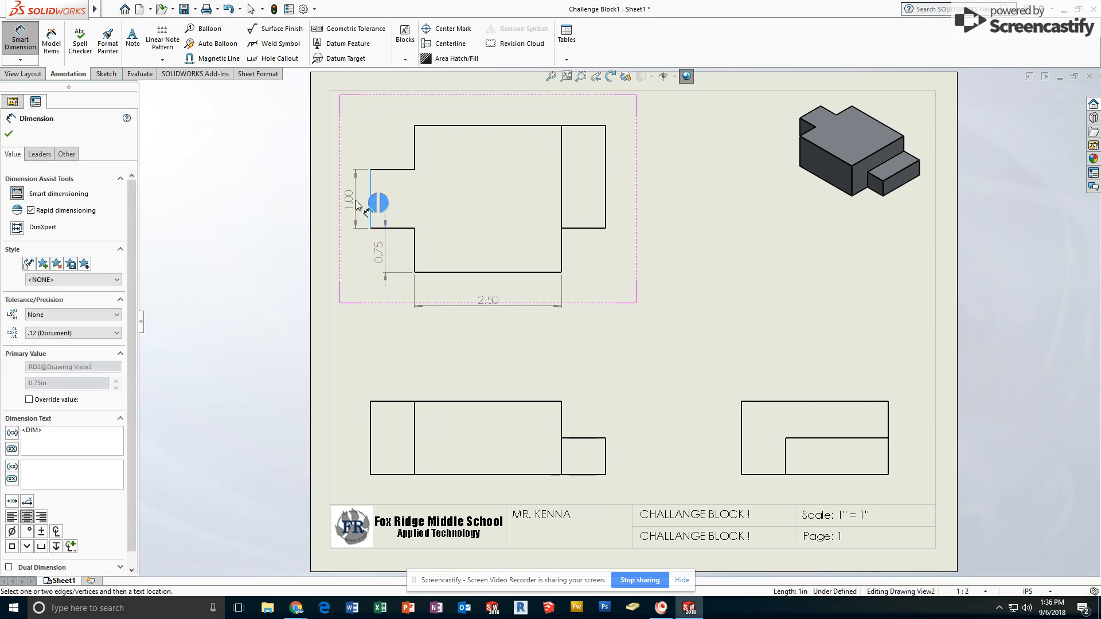
click(355, 201)
click(606, 200)
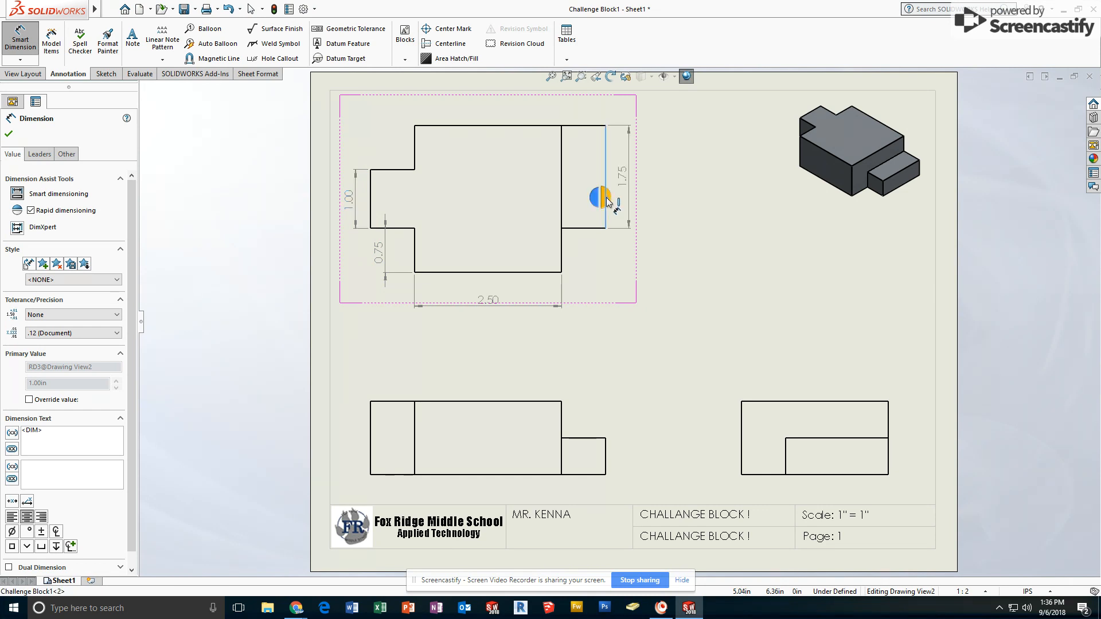
click(638, 201)
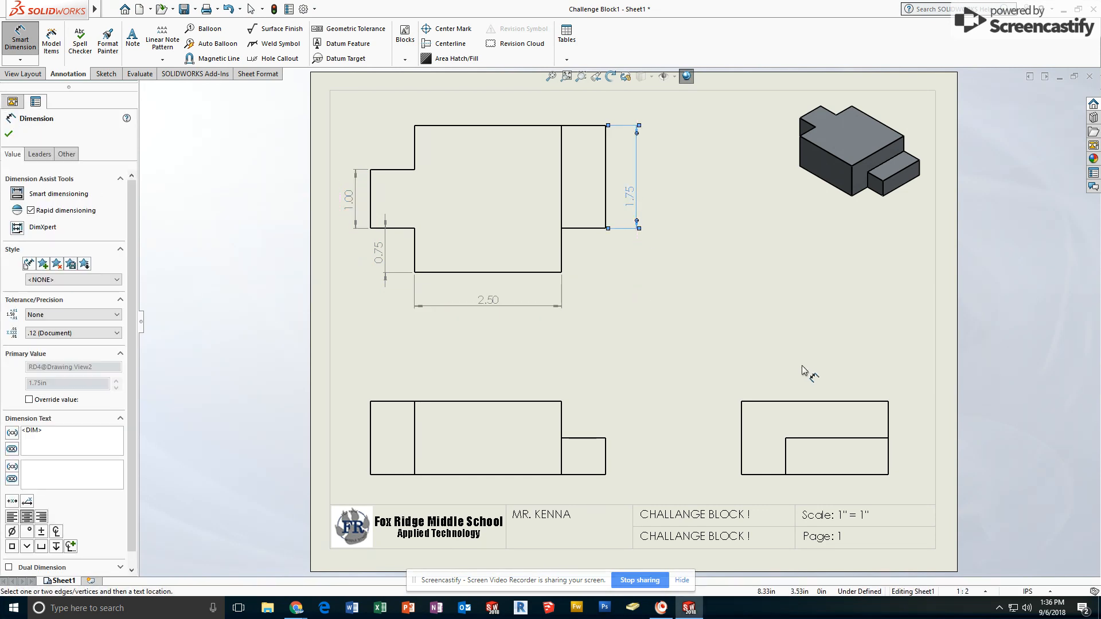
Dimension the overall width above the right side view and its overall height on the view's left.
click(819, 402)
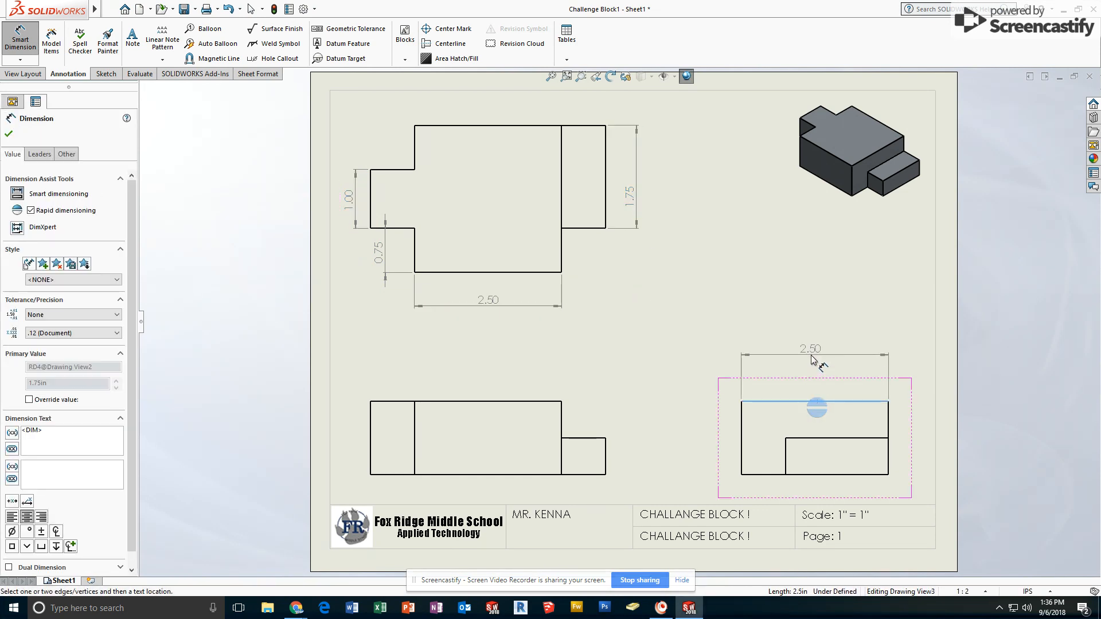
click(829, 370)
click(741, 436)
click(717, 439)
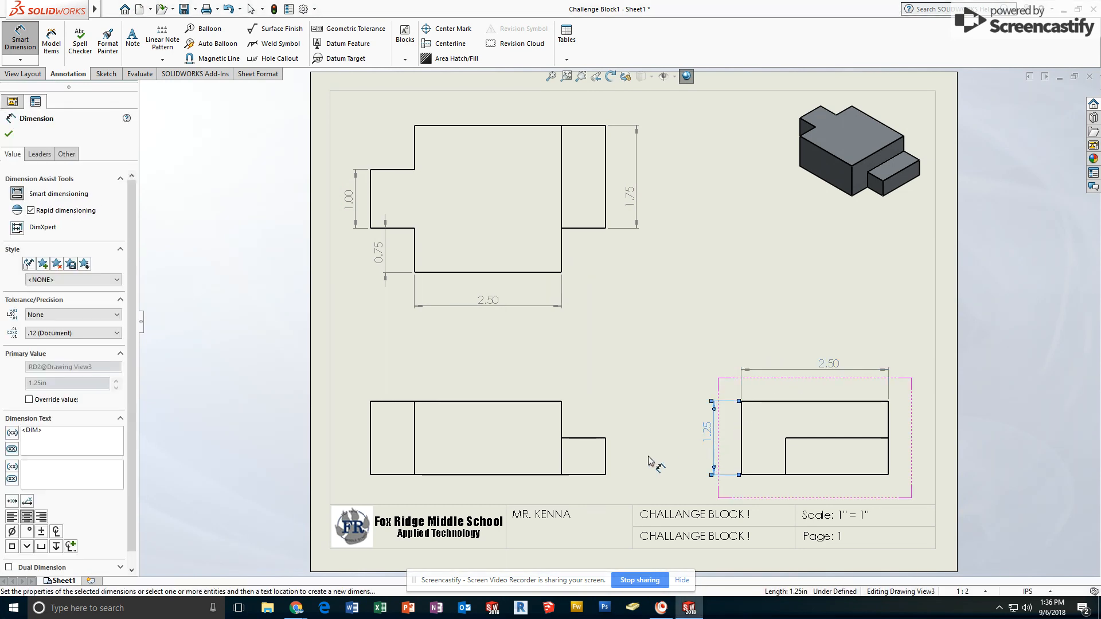
Dimension the height of the right tab and the length of the left tab in the front view.
click(607, 460)
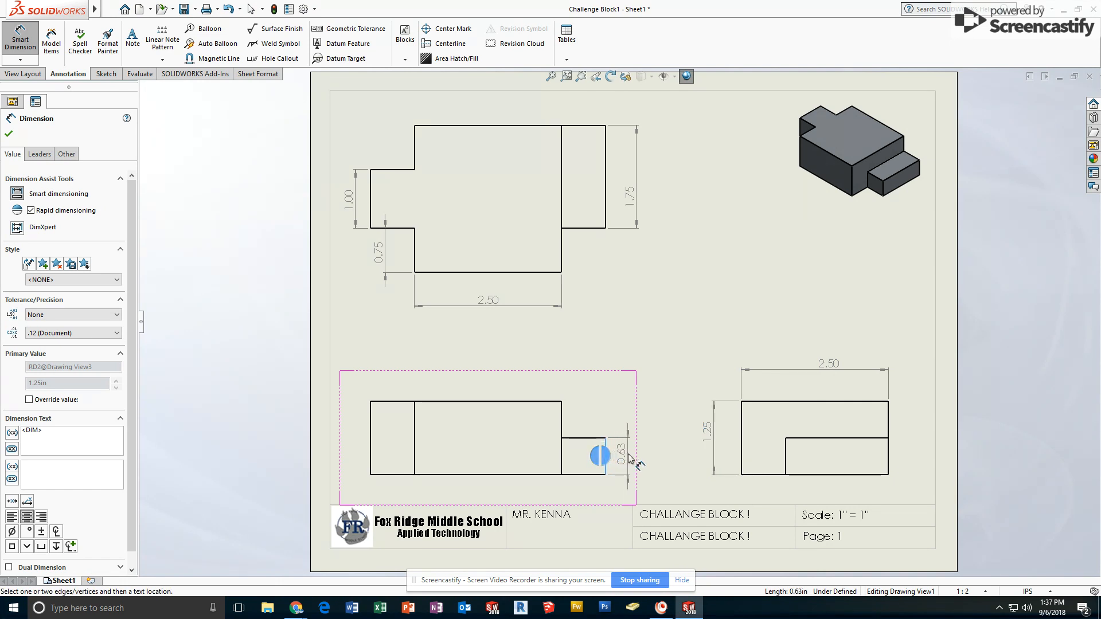
click(633, 459)
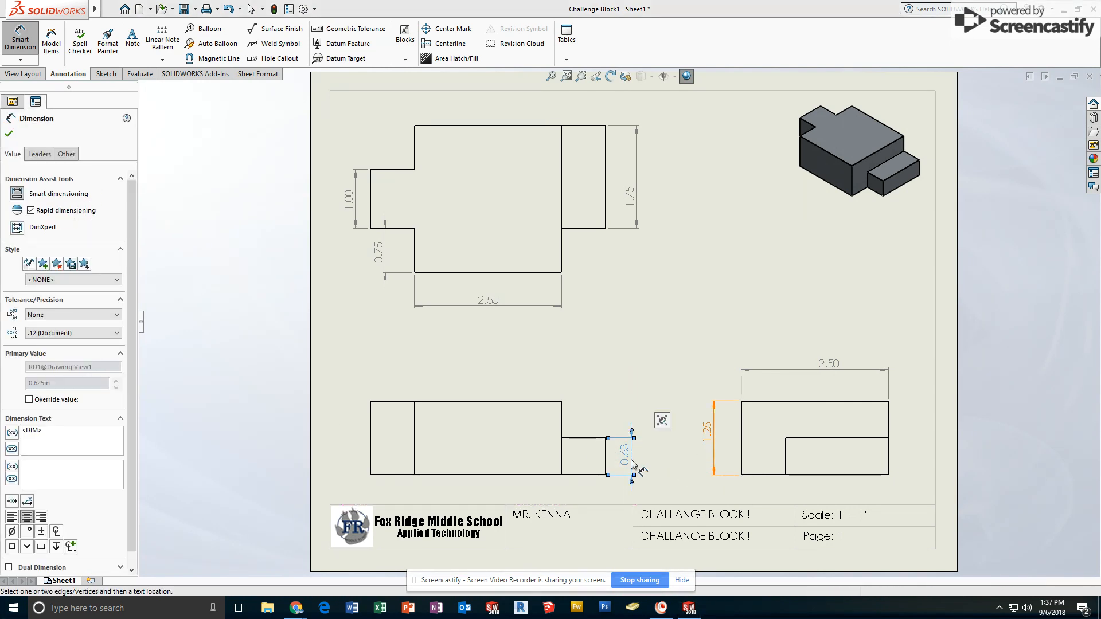
click(387, 401)
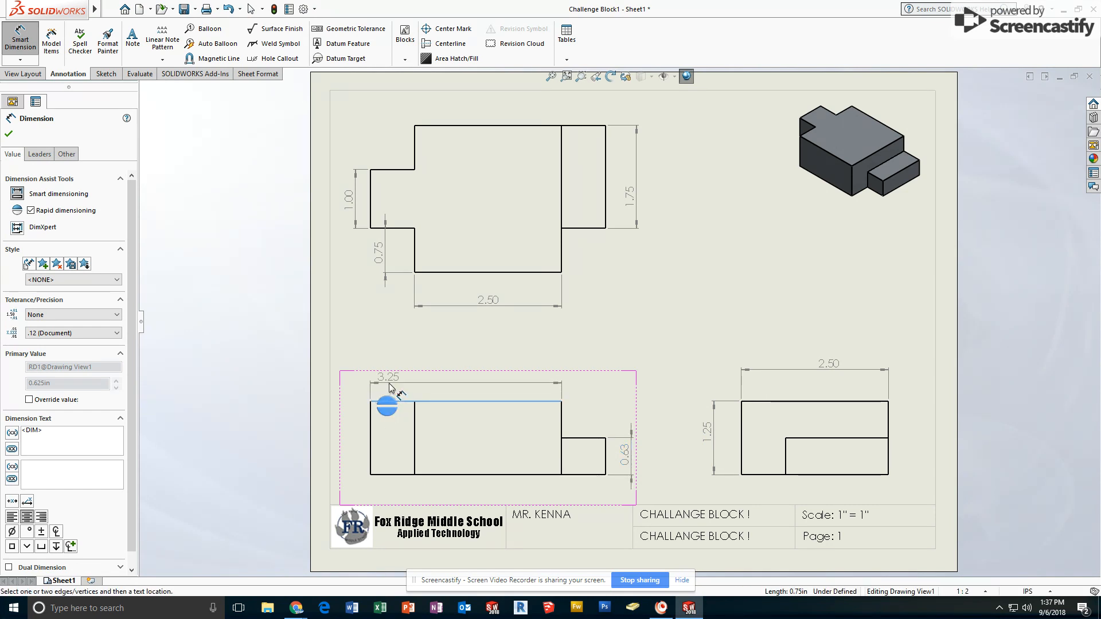
key(Escape)
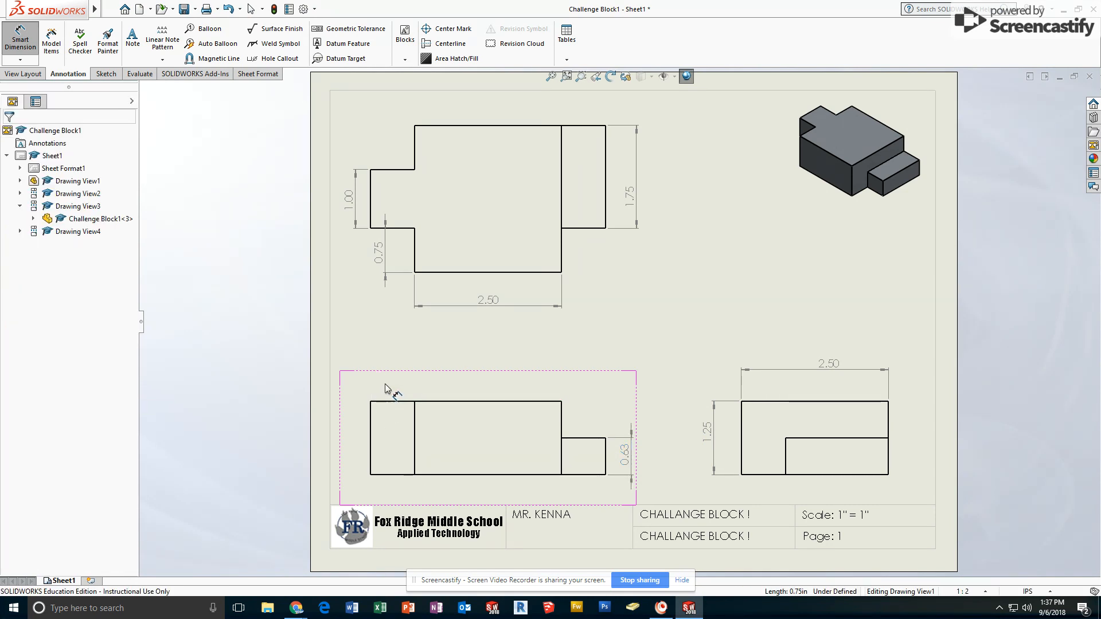
click(370, 442)
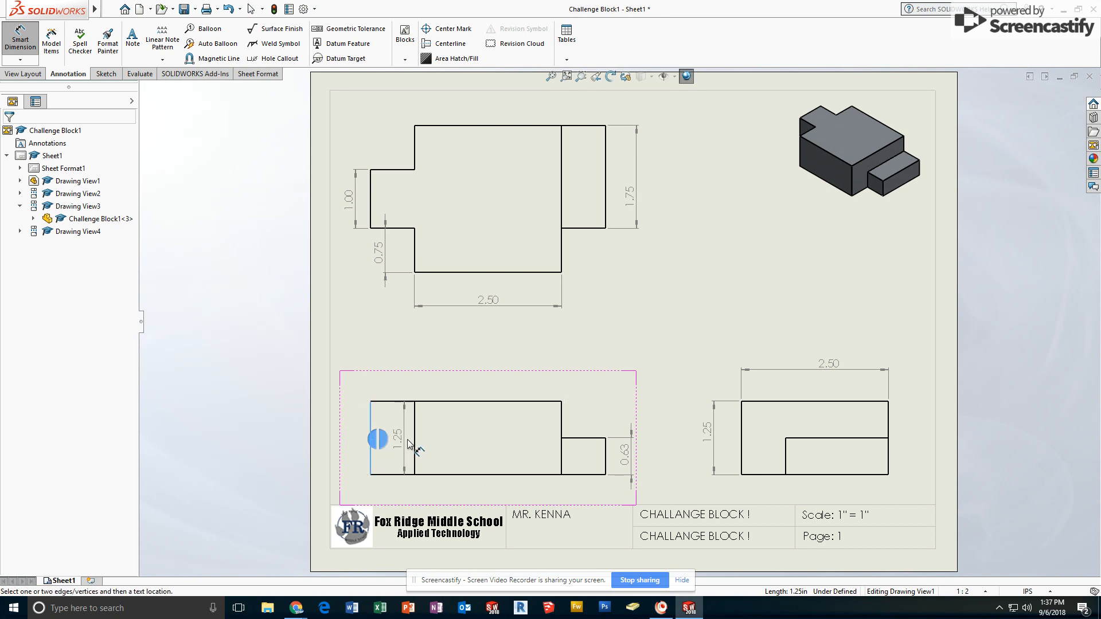
click(415, 441)
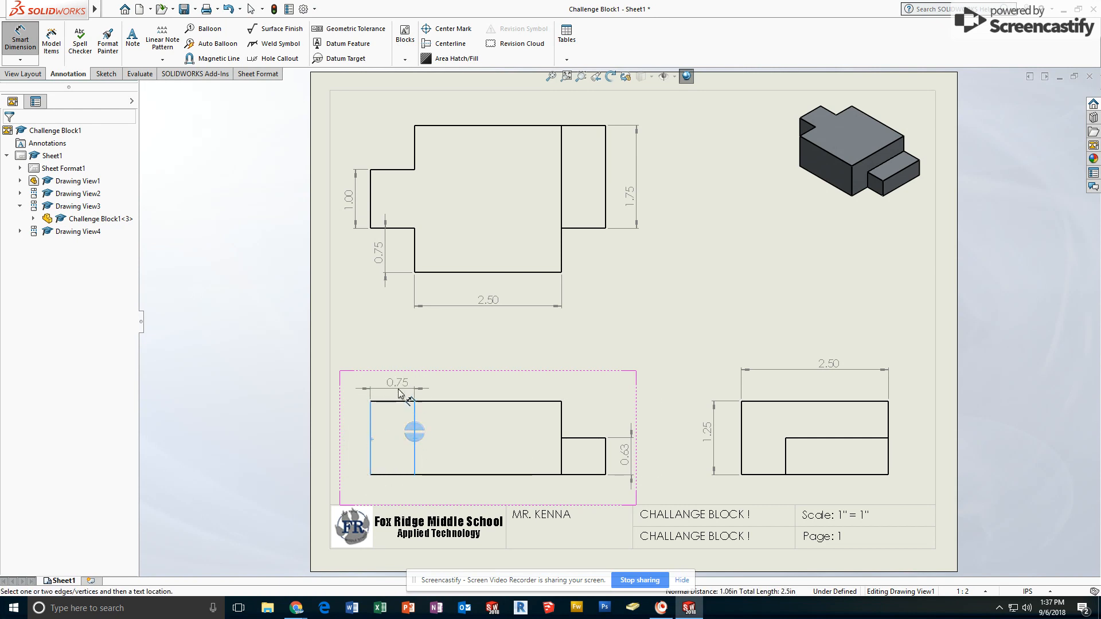
click(394, 394)
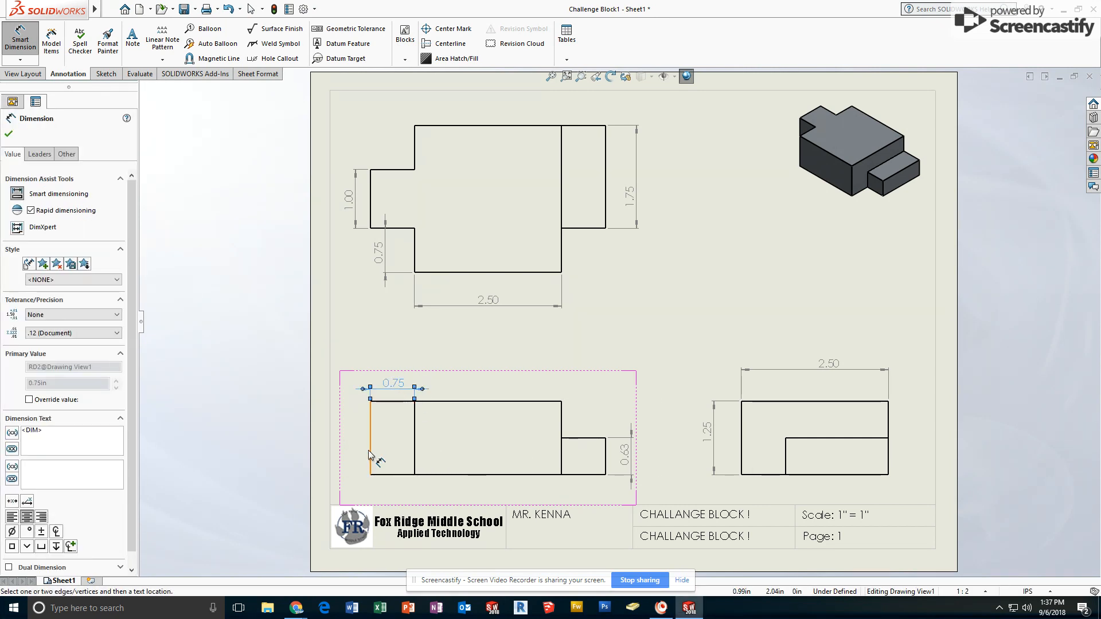
Dimension the overall length of the front view between its outermost vertical edges, placing the dimension above the left tab's length dimension.
click(374, 453)
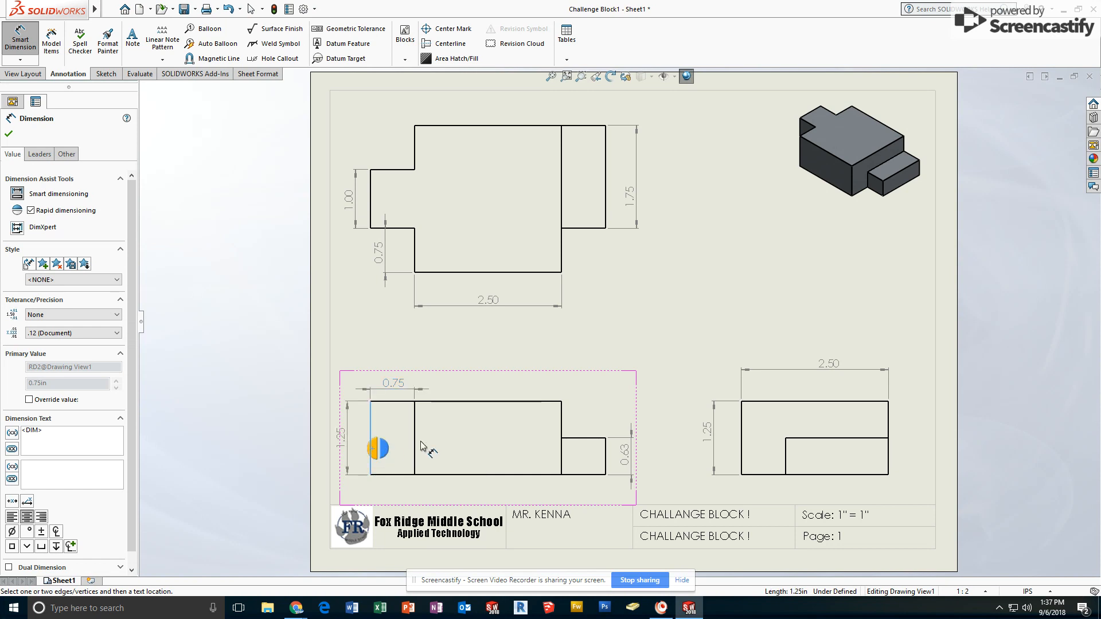
click(607, 455)
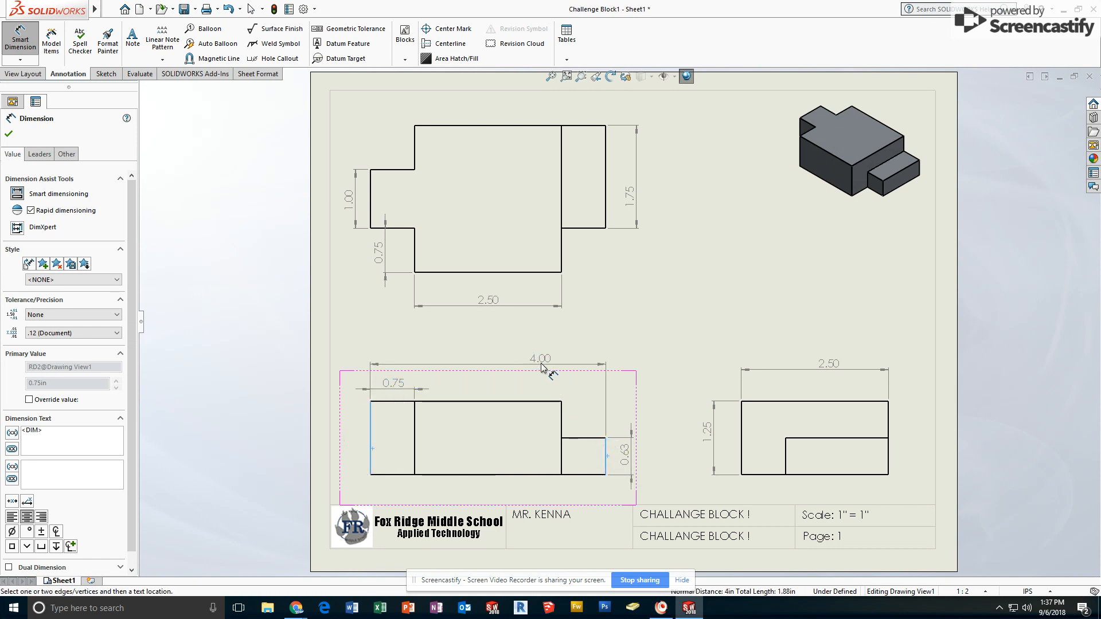
click(538, 361)
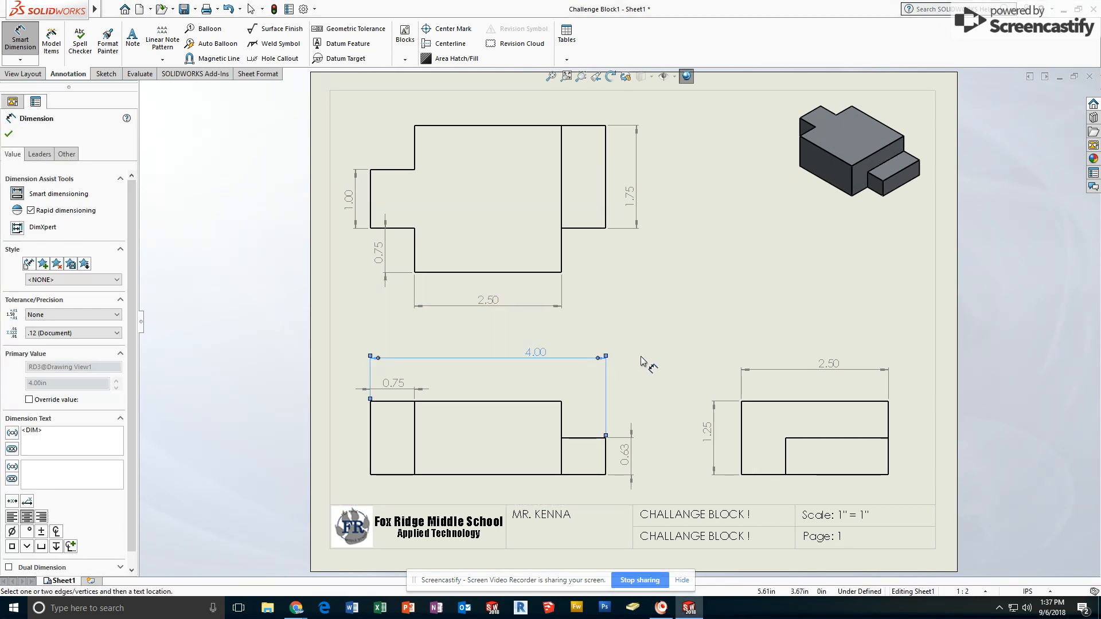
key(Escape)
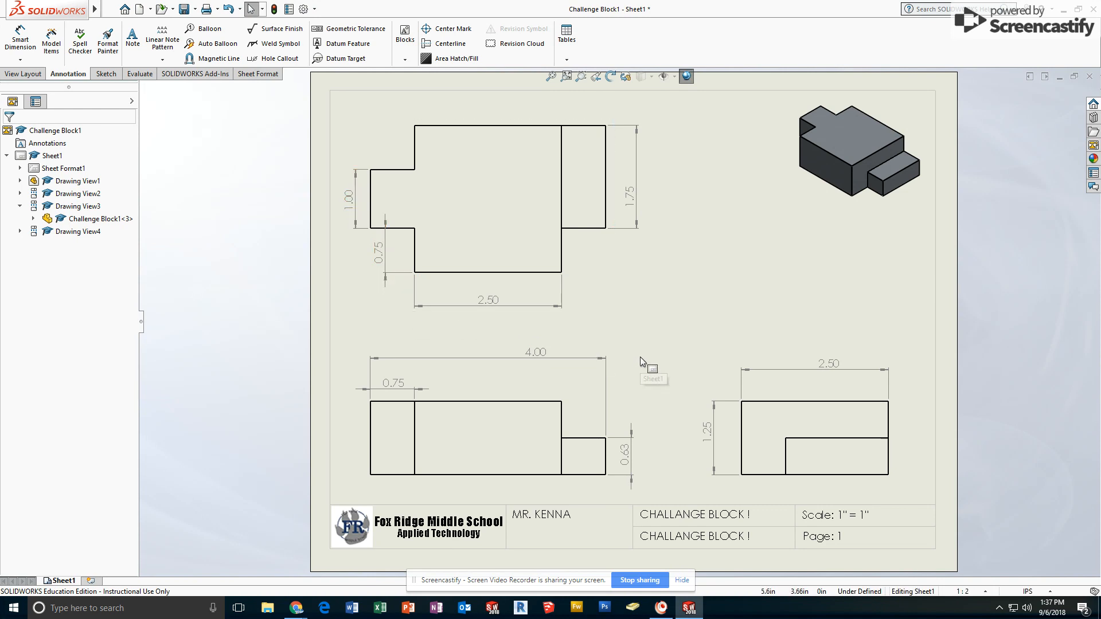
Set the document's basic length units to display as fractions with a denominator of 8.
mouse_move(97, 12)
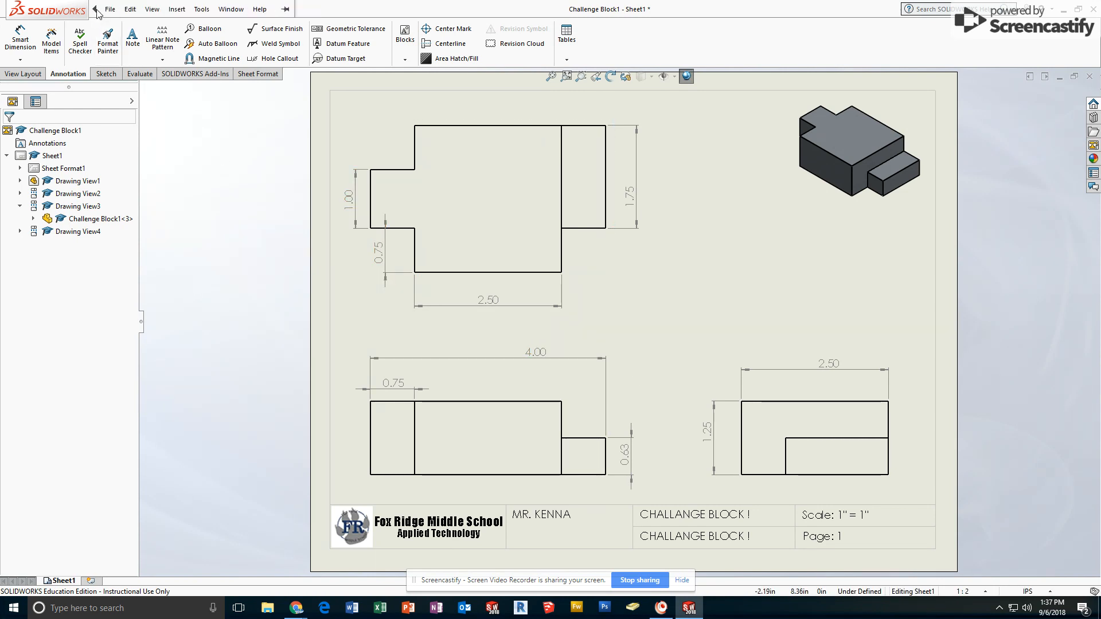
mouse_move(202, 12)
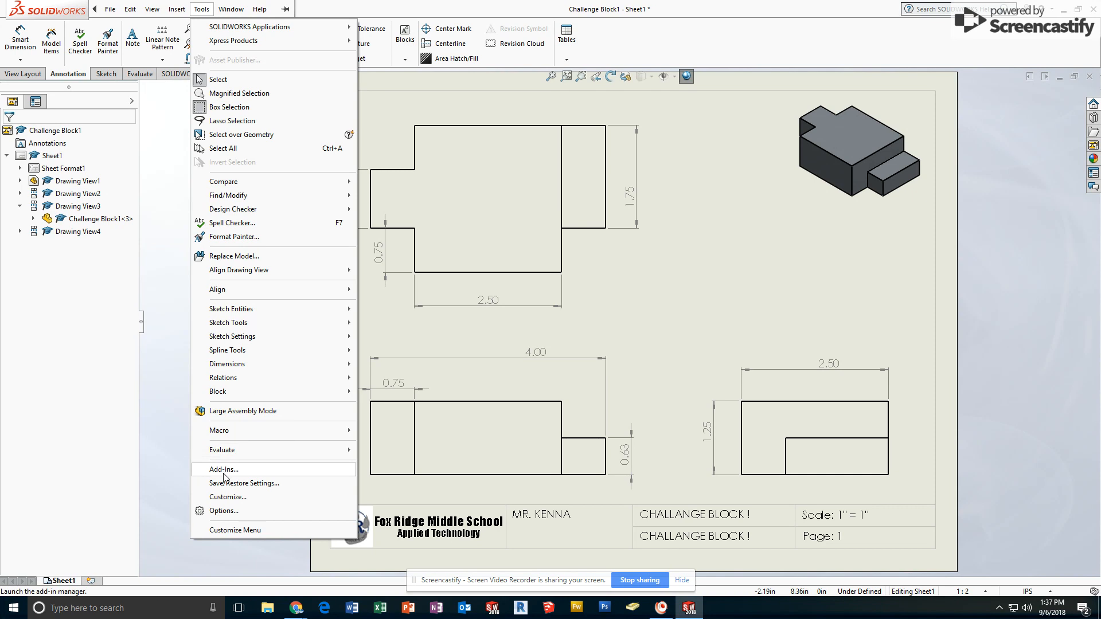
click(232, 511)
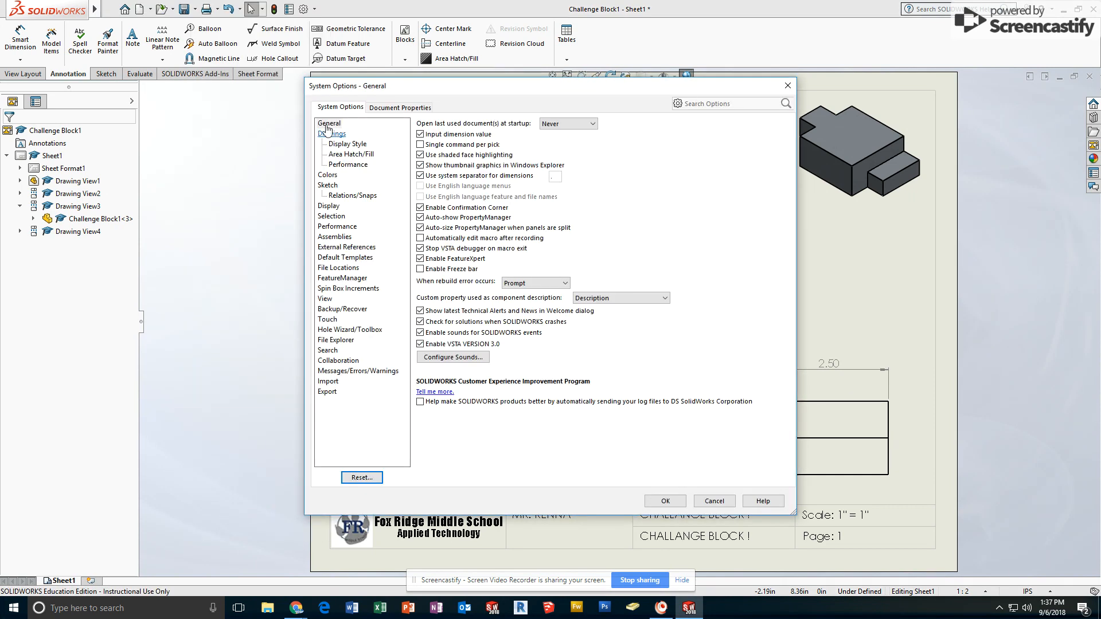
click(392, 109)
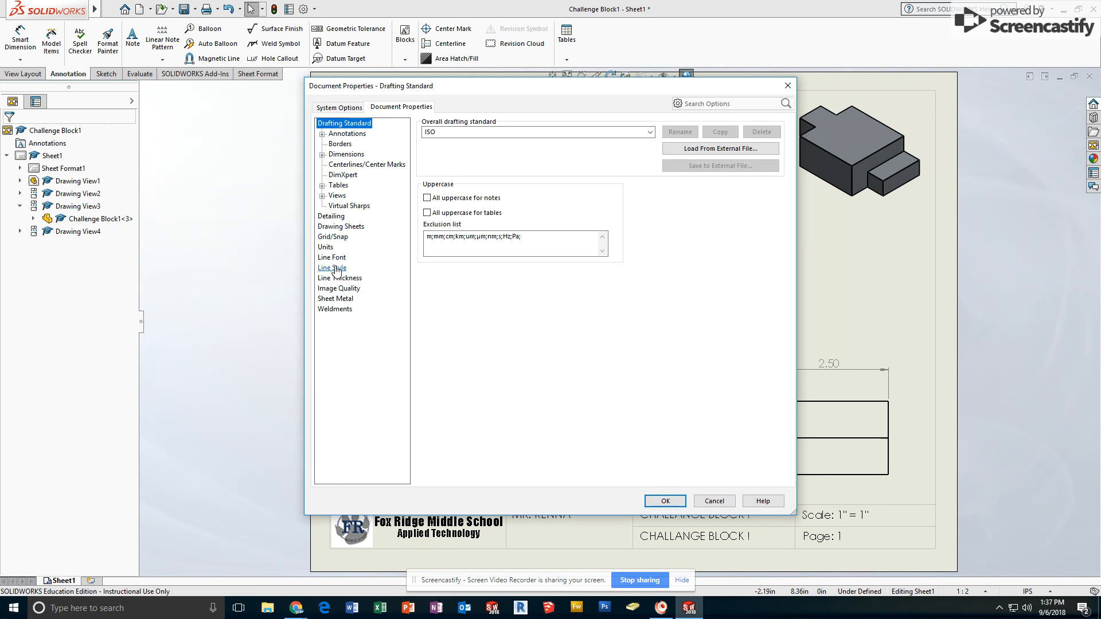
click(325, 247)
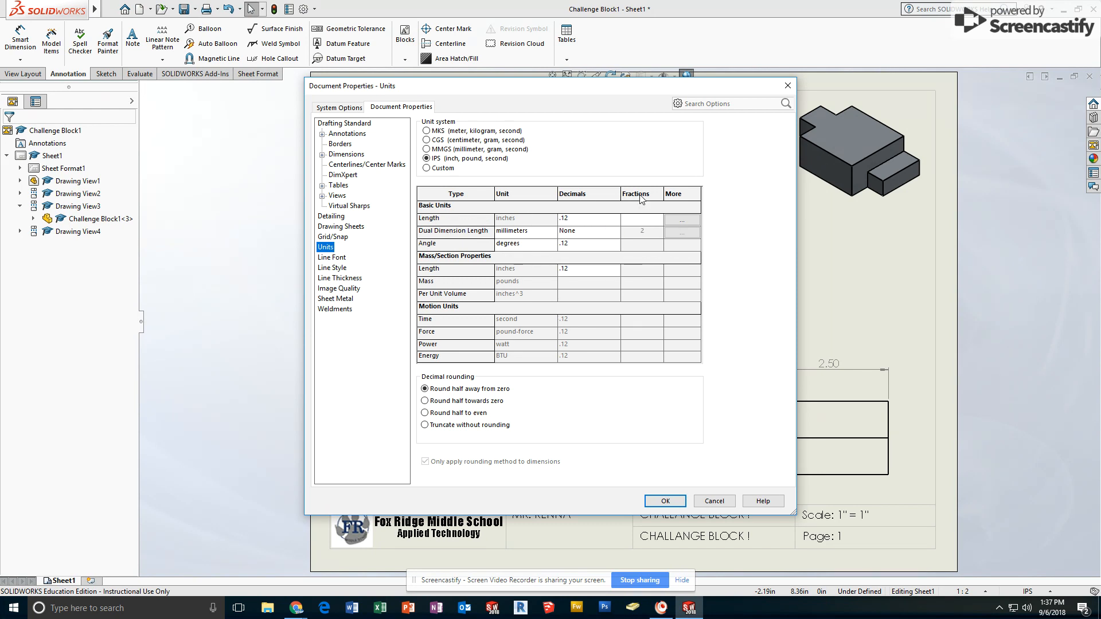
click(648, 220)
text(8)
click(665, 501)
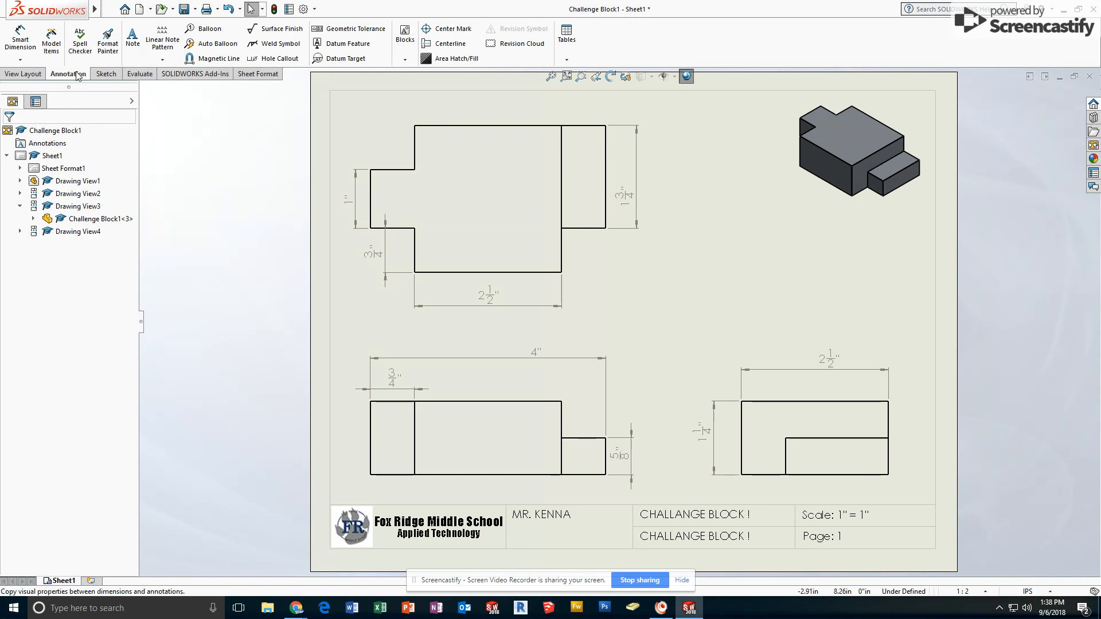
Add a two-line note below the isometric view reading "MATERIAL = 1060 ALLOY" and "MASS = 0.93 POUNDS".
click(133, 40)
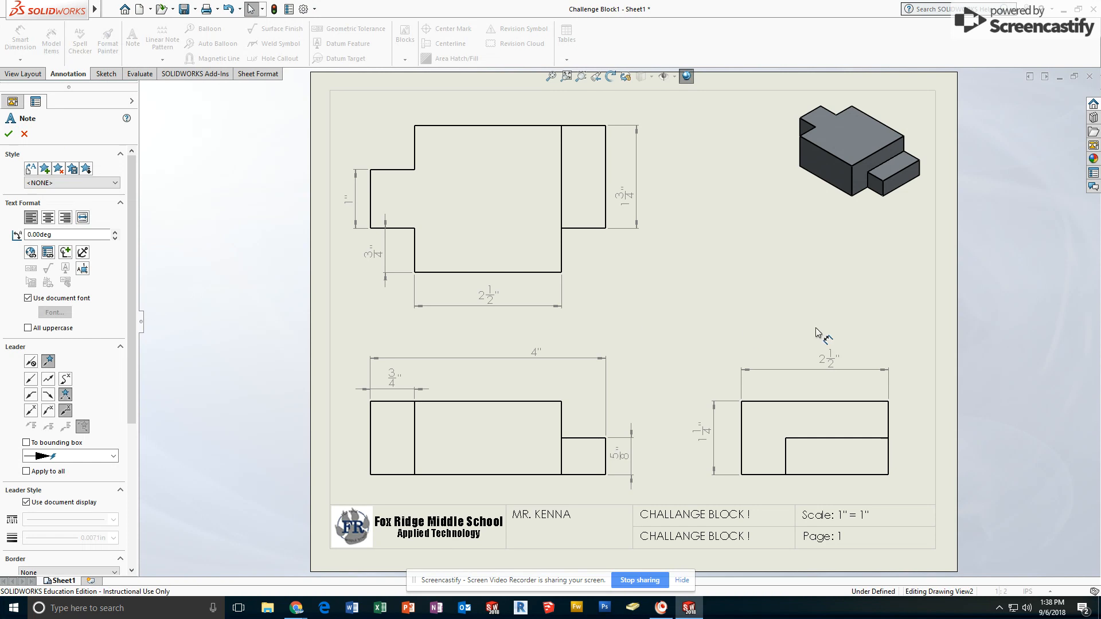
click(756, 242)
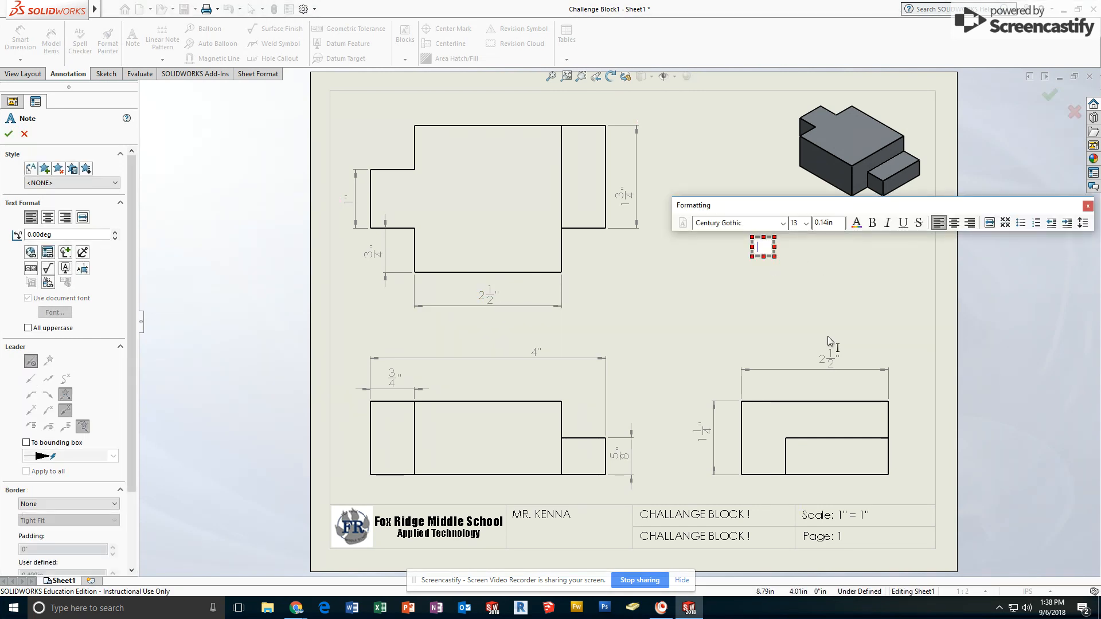
text(MATER)
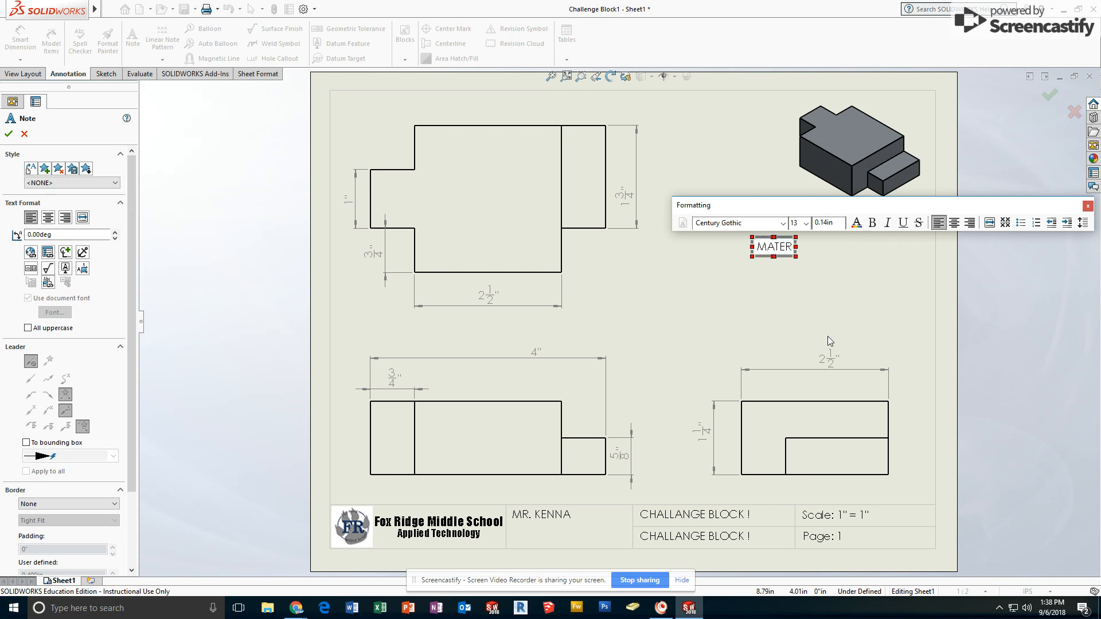
text(IAL)
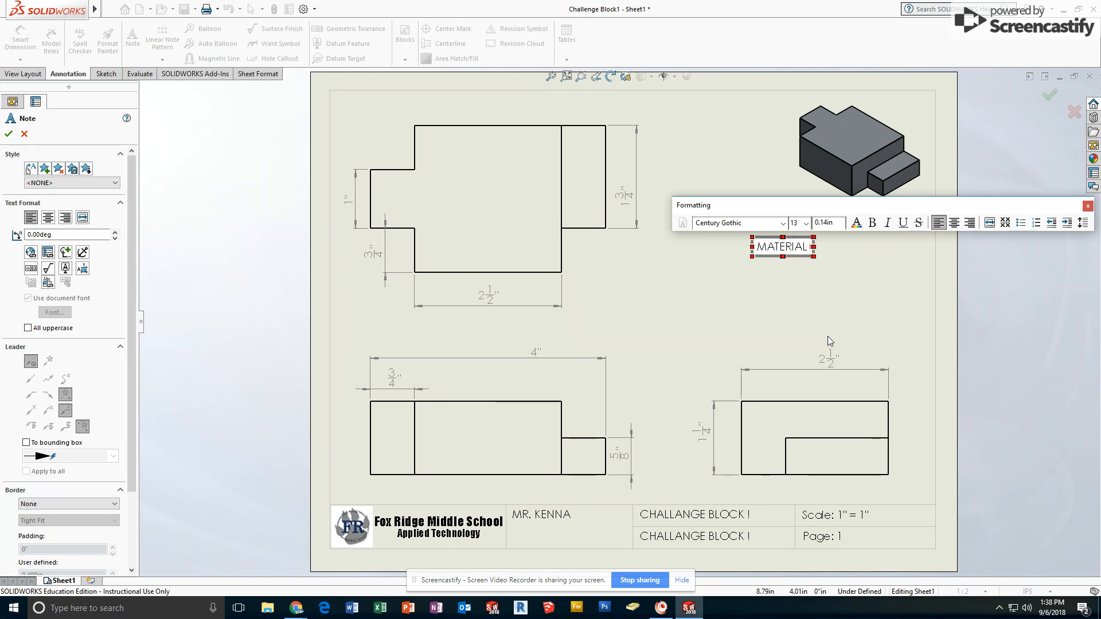
text( =)
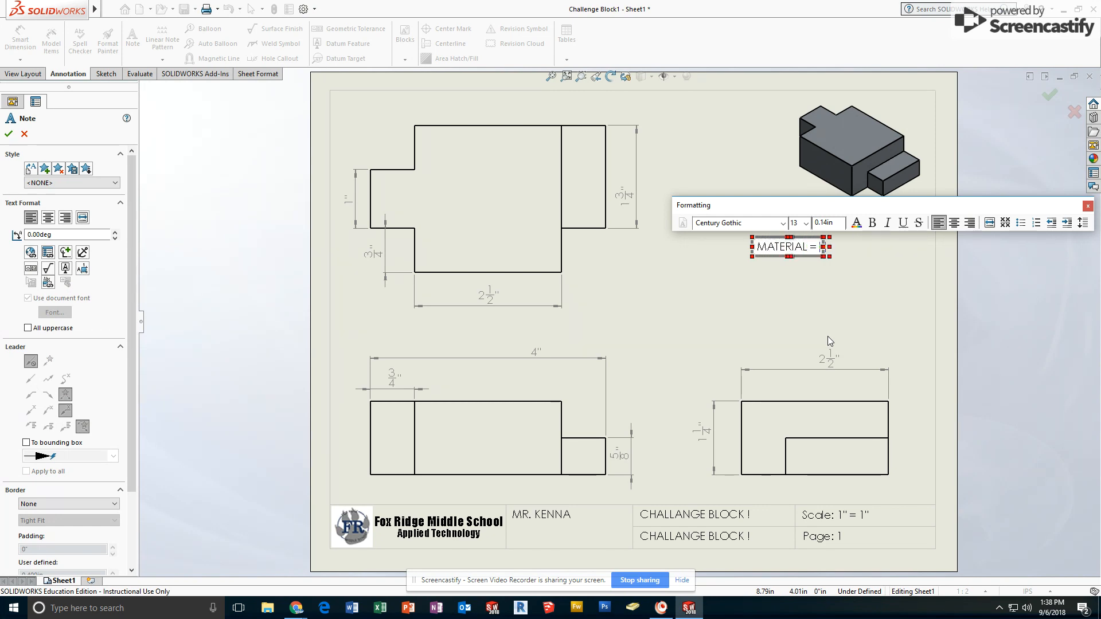
text( 1060)
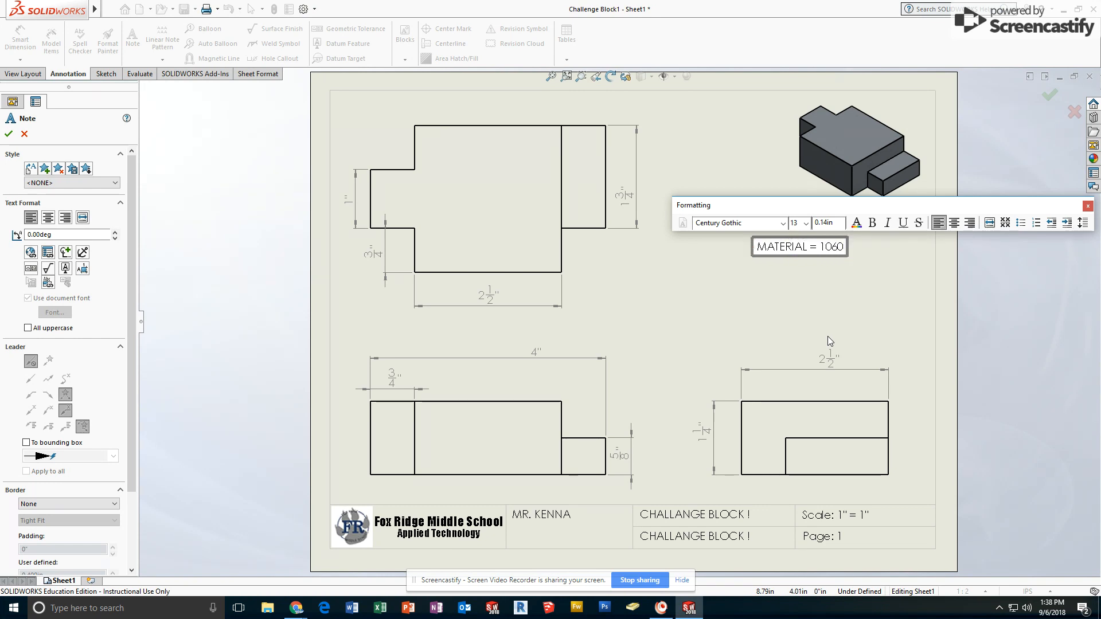
text( ALLO)
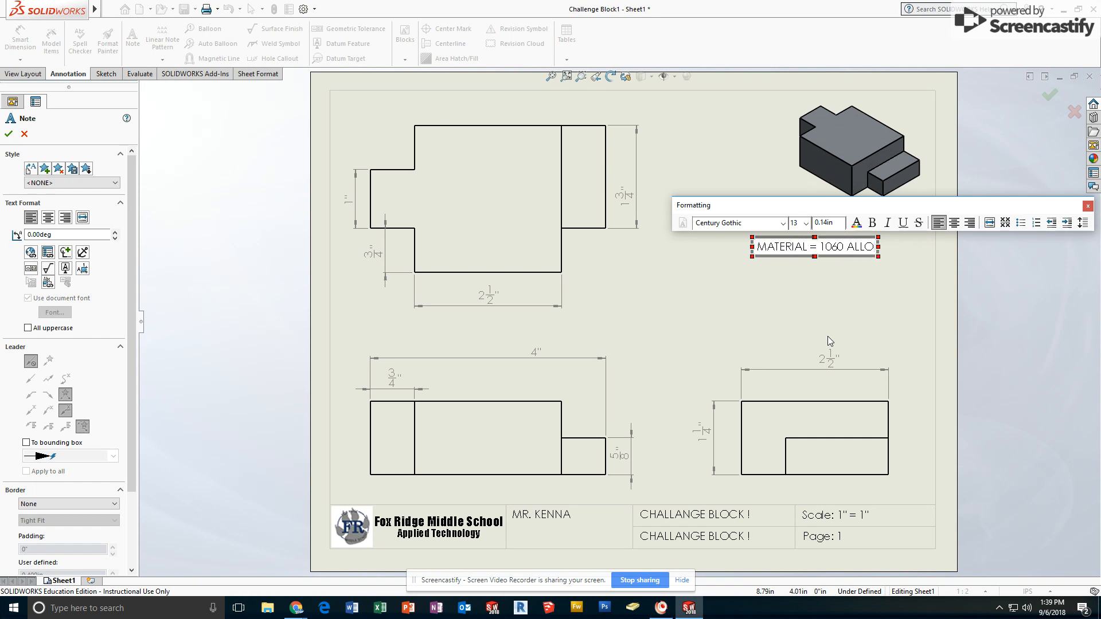
text(Y)
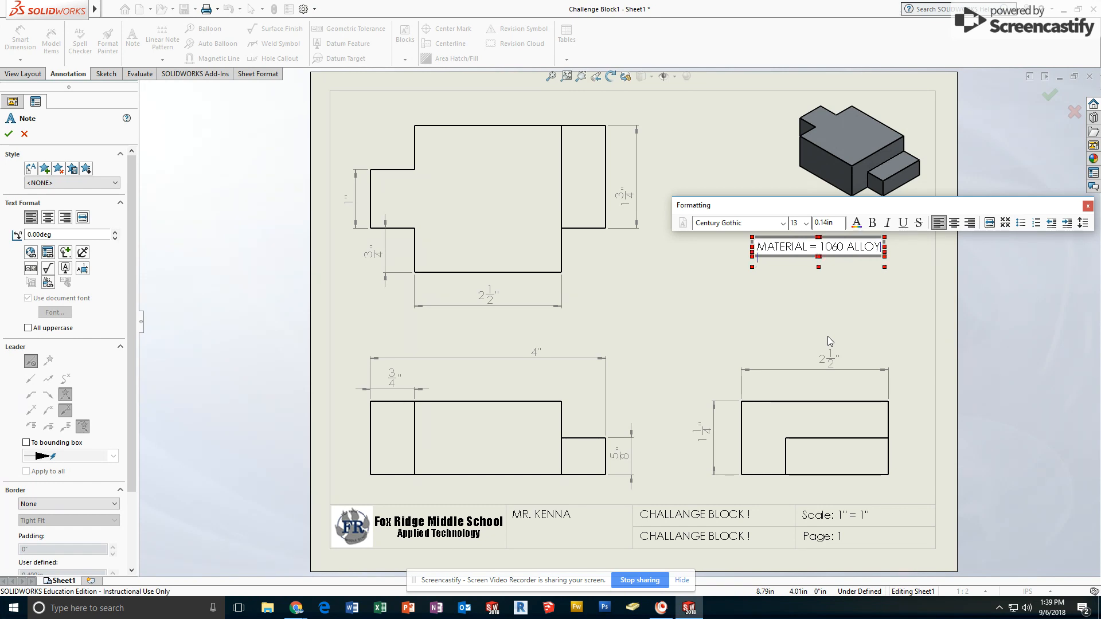
key(Return)
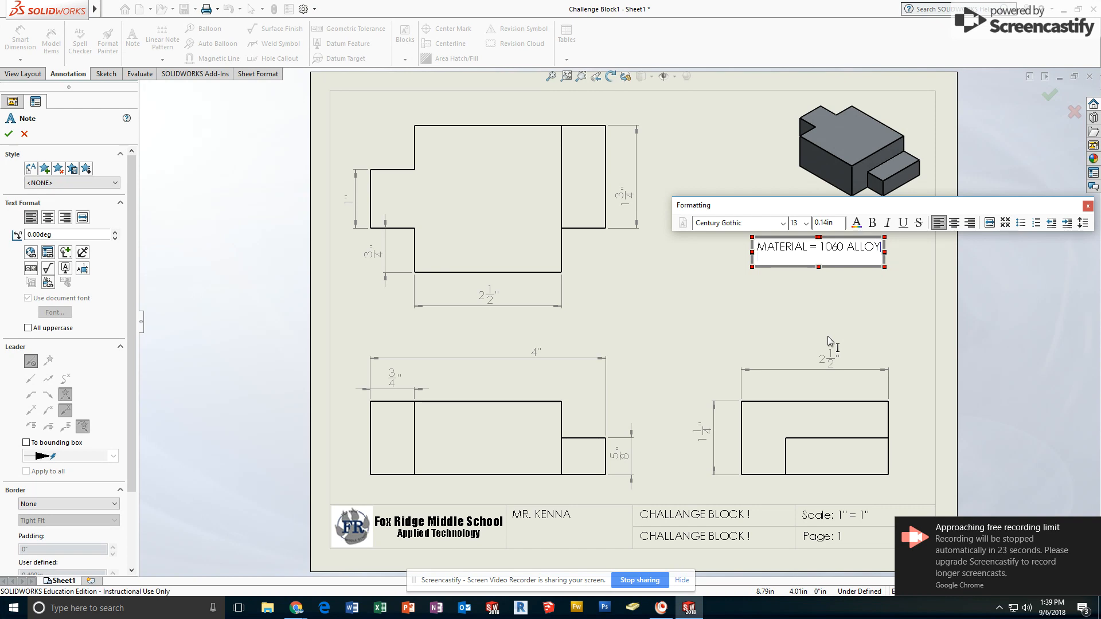
text(MASS = 0.93 POUNDS)
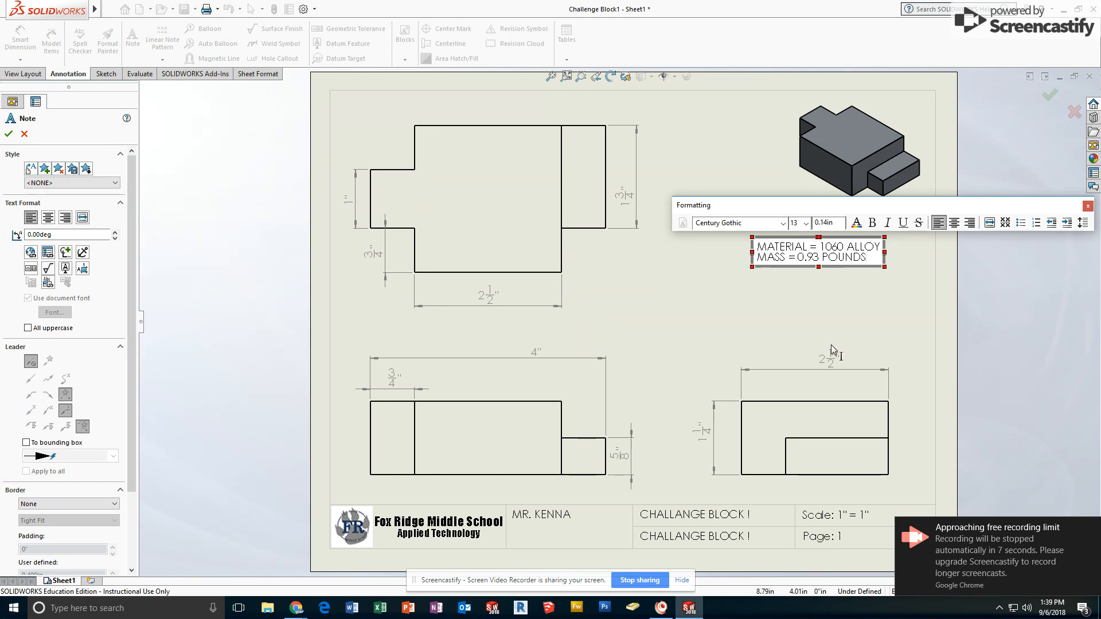
click(952, 378)
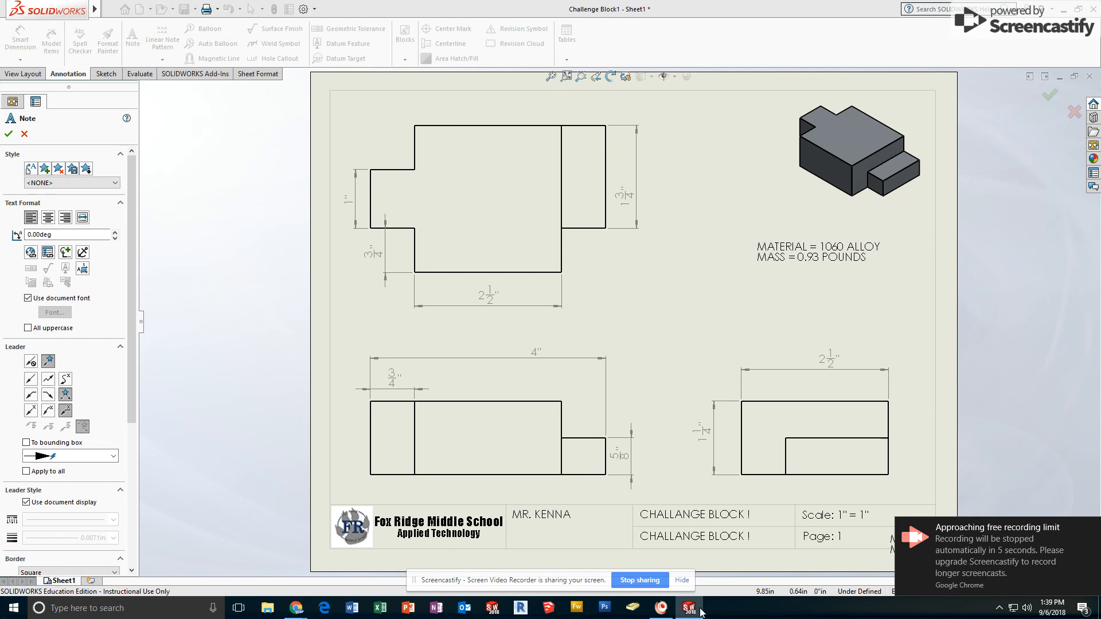